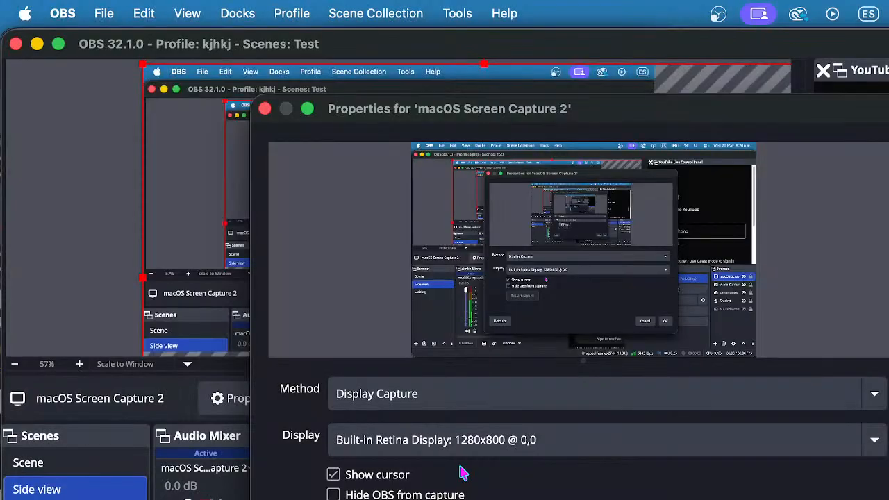
- Switch to VCV Rack and look over the full layout of the PS4 01 patch, from the uppermost to the lowest module row
{"action": "left_click", "coordinate": [460, 400]}
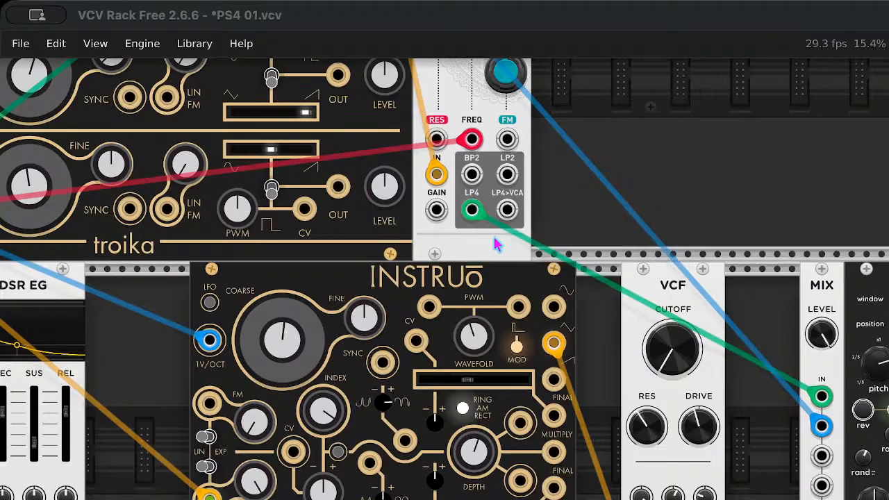
{"action": "scroll", "coordinate": [546, 307], "scroll_direction": "up", "scroll_amount": 3}
{"action": "scroll", "coordinate": [547, 306], "scroll_direction": "down", "scroll_amount": 3}
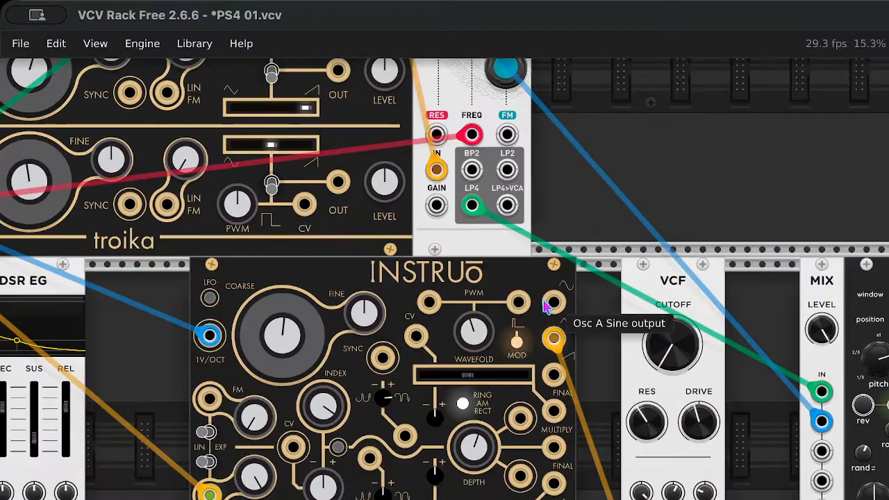
{"action": "scroll", "coordinate": [547, 306], "scroll_direction": "down", "scroll_amount": 8}
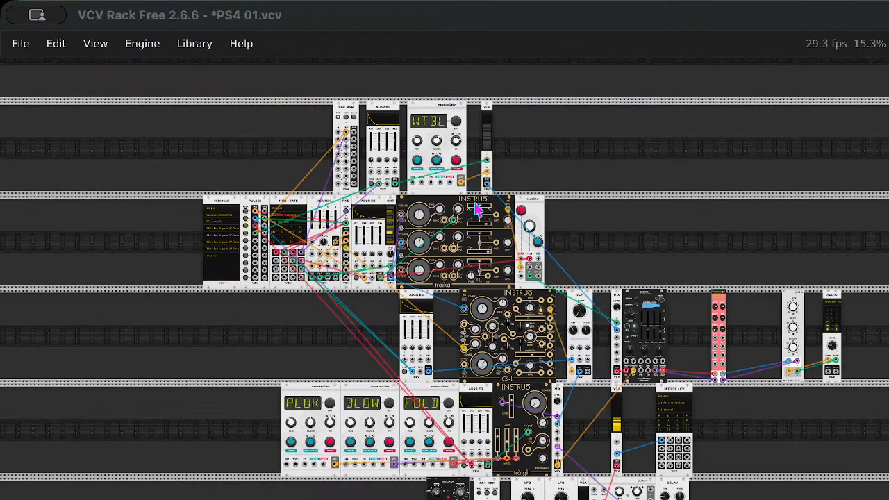
{"action": "scroll", "coordinate": [569, 295], "scroll_direction": "up", "scroll_amount": 4}
{"action": "scroll", "coordinate": [571, 293], "scroll_direction": "down", "scroll_amount": 15}
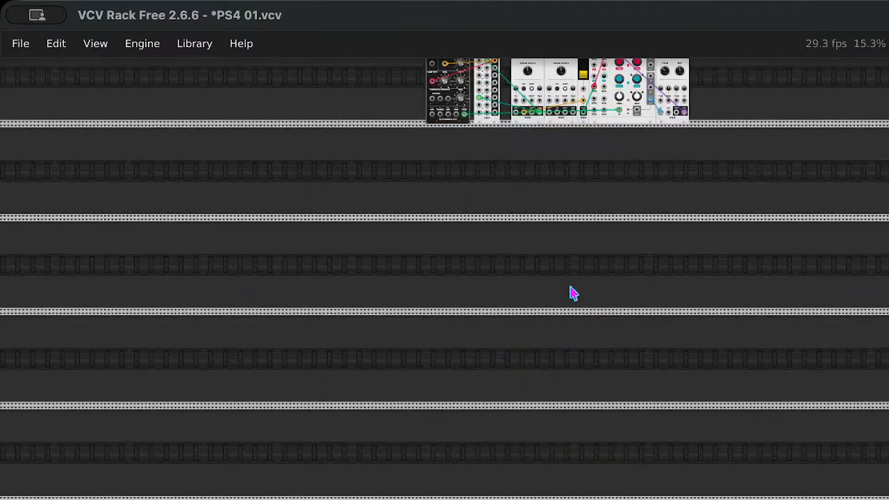
{"action": "scroll", "coordinate": [572, 295], "scroll_direction": "up", "scroll_amount": 12}
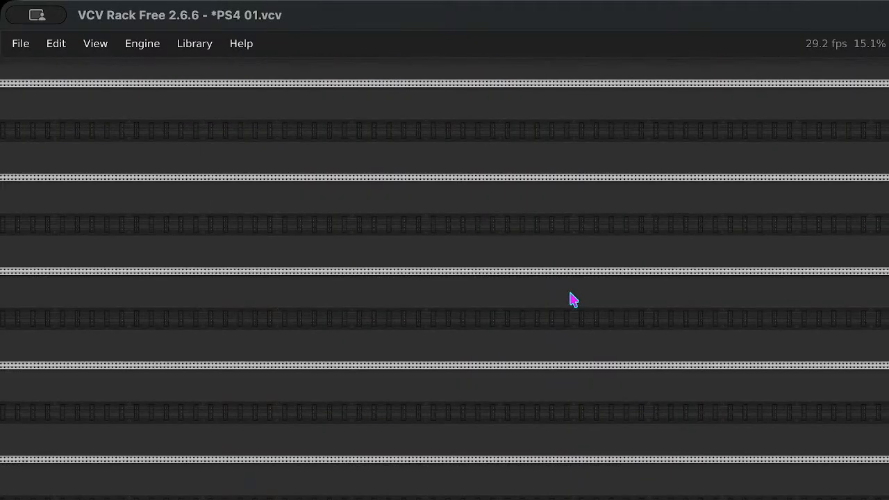
{"action": "scroll", "coordinate": [571, 298], "scroll_direction": "down", "scroll_amount": 8}
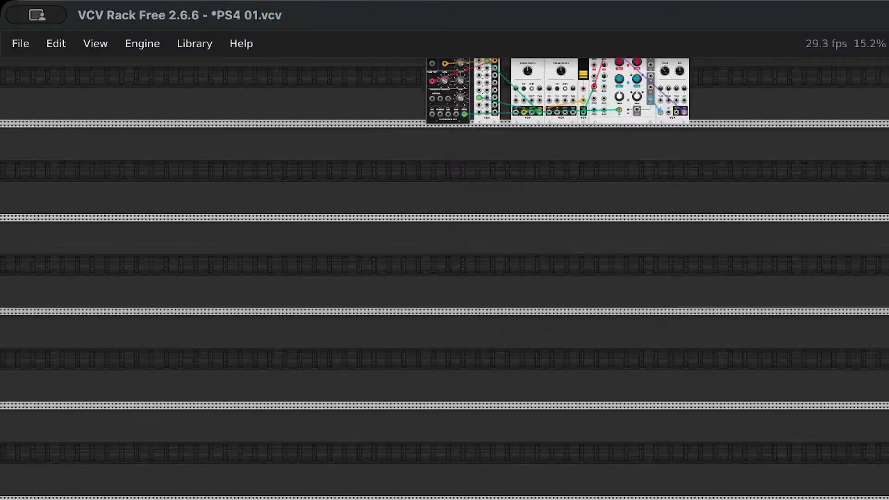
{"action": "scroll", "coordinate": [444, 277], "scroll_direction": "right", "scroll_amount": 10}
{"action": "scroll", "coordinate": [444, 278], "scroll_direction": "left", "scroll_amount": 4}
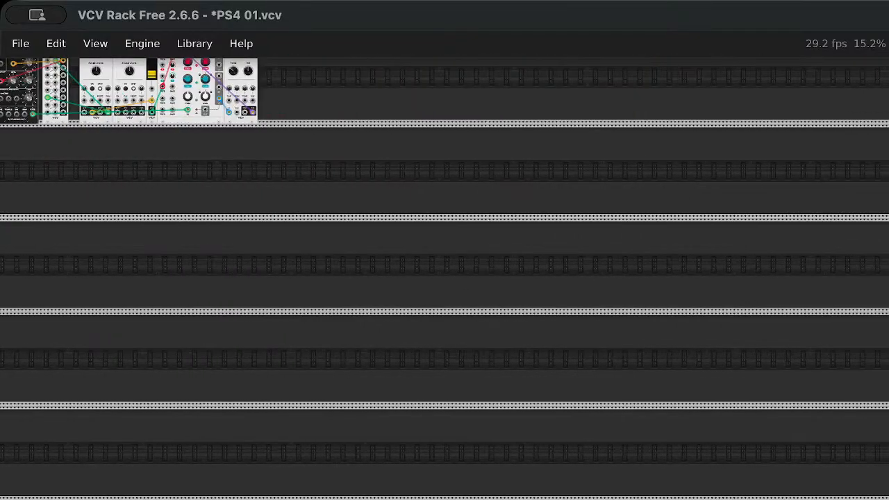
{"action": "scroll", "coordinate": [462, 314], "scroll_direction": "left", "scroll_amount": 8}
{"action": "scroll", "coordinate": [503, 278], "scroll_direction": "up", "scroll_amount": 5}
{"action": "scroll", "coordinate": [522, 278], "scroll_direction": "up", "scroll_amount": 3}
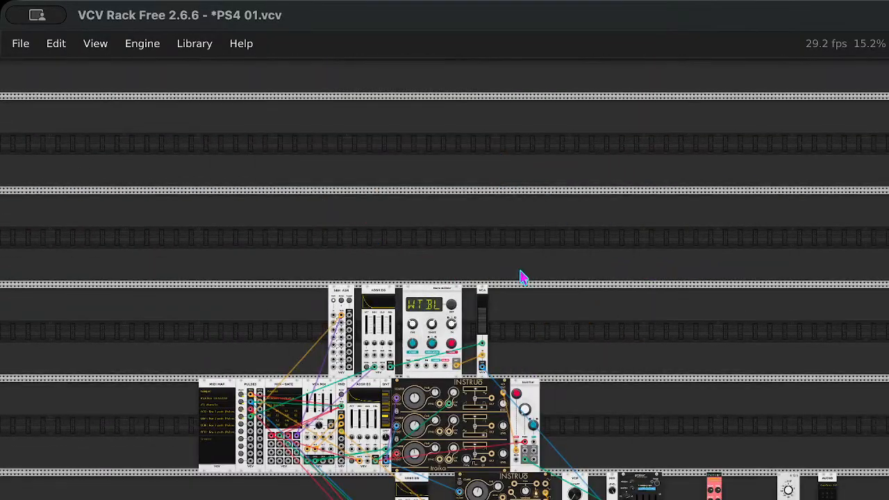
{"action": "scroll", "coordinate": [522, 278], "scroll_direction": "down", "scroll_amount": 2}
{"action": "scroll", "coordinate": [653, 375], "scroll_direction": "down", "scroll_amount": 2}
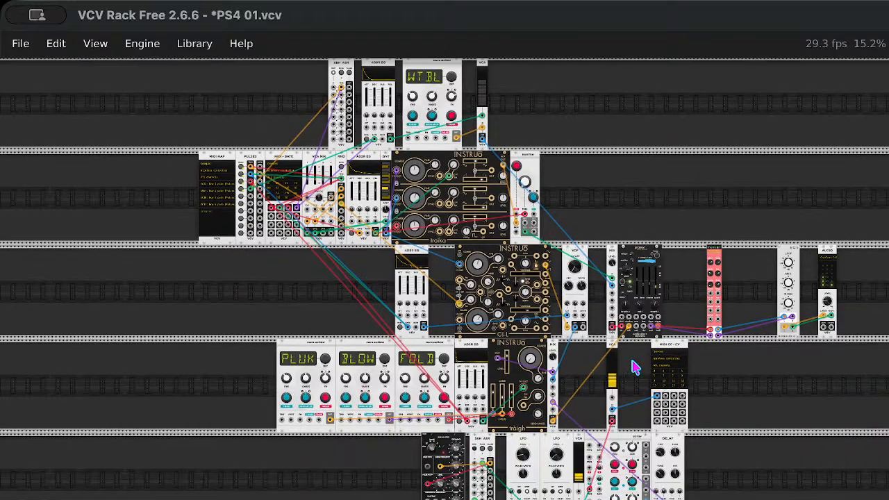
- Examine how the Cš-L oscillator, VCF, MIX and grainer modules are wired, along with the troika row above them
{"action": "scroll", "coordinate": [605, 354], "scroll_direction": "up", "scroll_amount": 5}
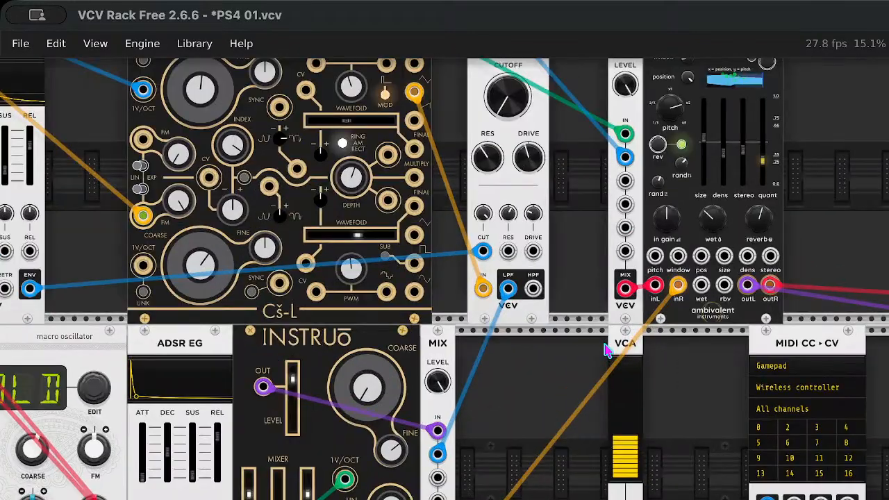
{"action": "scroll", "coordinate": [605, 354], "scroll_direction": "down", "scroll_amount": 1}
{"action": "scroll", "coordinate": [605, 351], "scroll_direction": "down", "scroll_amount": 5}
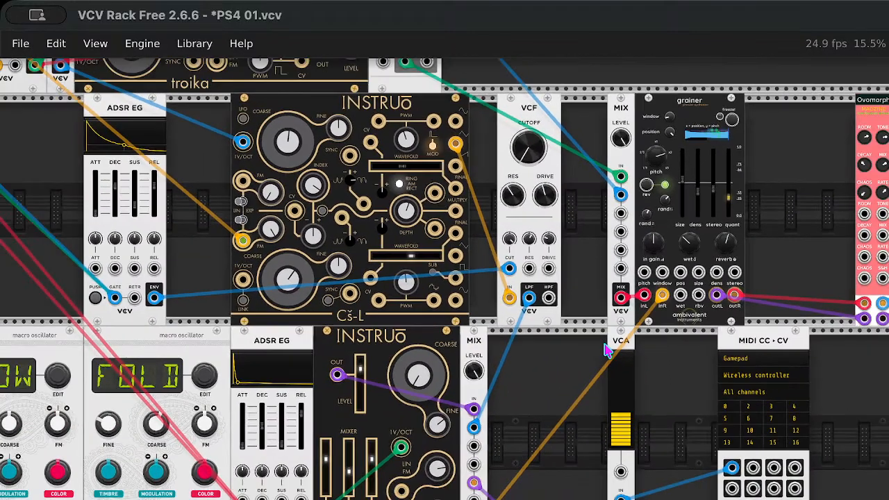
{"action": "scroll", "coordinate": [605, 351], "scroll_direction": "up", "scroll_amount": 2}
{"action": "scroll", "coordinate": [605, 350], "scroll_direction": "up", "scroll_amount": 5}
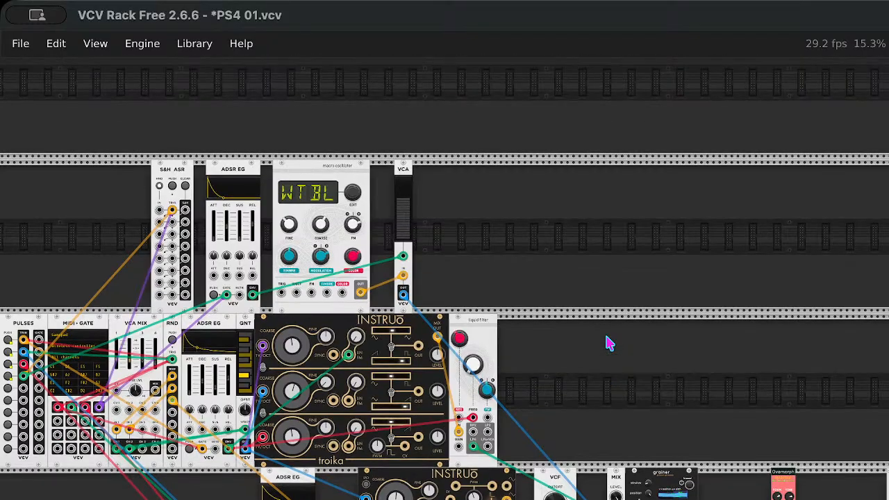
{"action": "scroll", "coordinate": [607, 341], "scroll_direction": "down", "scroll_amount": 3}
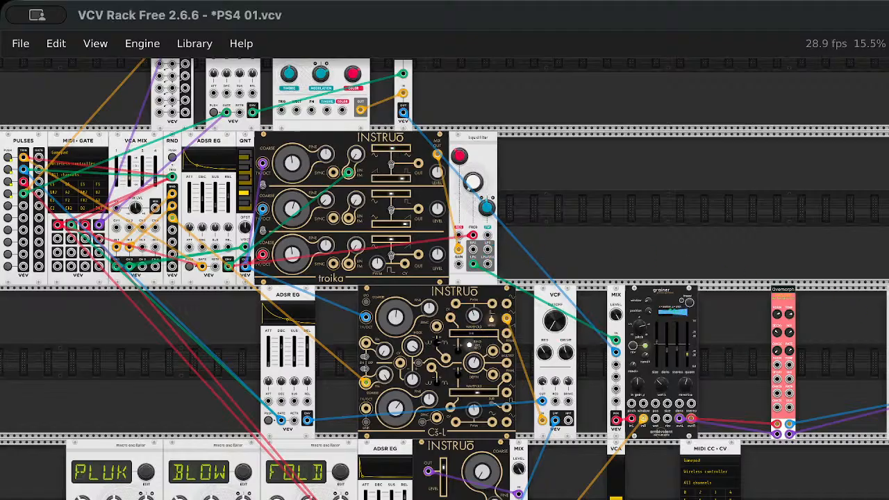
- Examine the effects chain from the grainer through the Ovomorph reverb to the EQ module
{"action": "scroll", "coordinate": [445, 277], "scroll_direction": "down", "scroll_amount": 3}
{"action": "scroll", "coordinate": [445, 277], "scroll_direction": "up", "scroll_amount": 5}
{"action": "scroll", "coordinate": [444, 278], "scroll_direction": "right", "scroll_amount": 5}
{"action": "scroll", "coordinate": [625, 312], "scroll_direction": "up", "scroll_amount": 3}
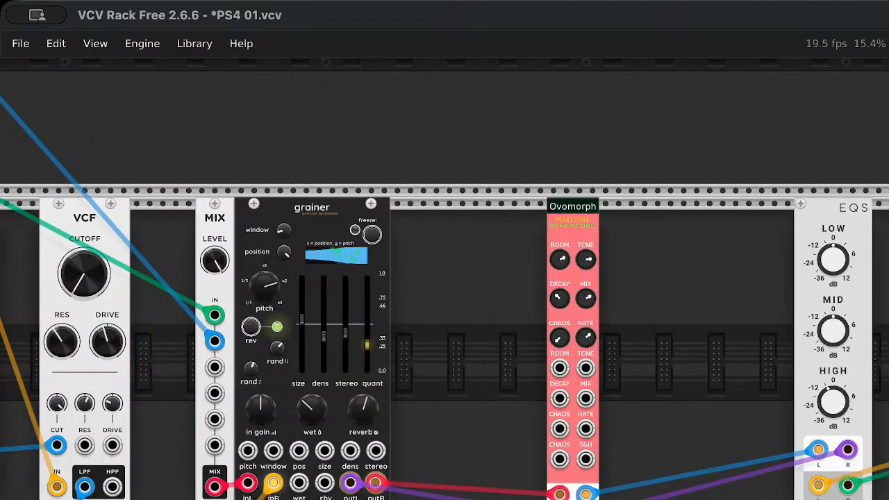
{"action": "scroll", "coordinate": [625, 313], "scroll_direction": "up", "scroll_amount": 3}
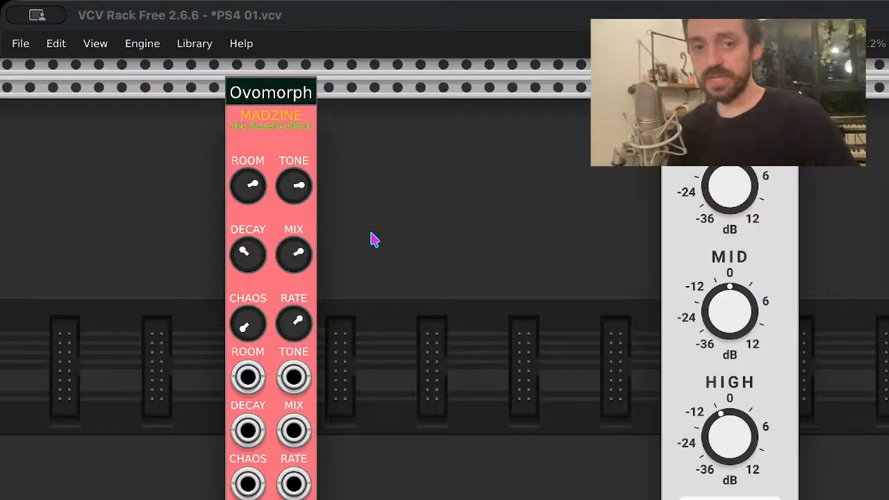
{"action": "scroll", "coordinate": [393, 267], "scroll_direction": "down", "scroll_amount": 10}
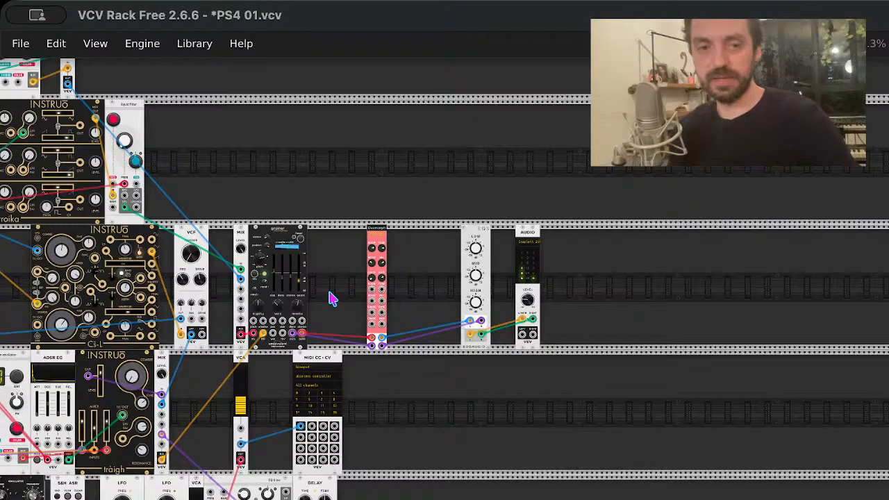
- Inspect the WTBL macro oscillator in the uppermost module row, with its neighbouring ADSR EG and VCA
{"action": "scroll", "coordinate": [387, 494], "scroll_direction": "left", "scroll_amount": 10}
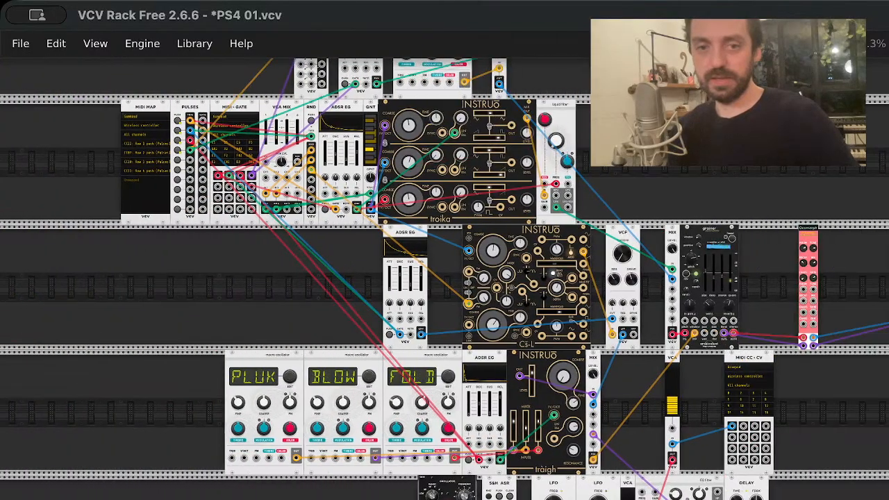
{"action": "scroll", "coordinate": [387, 494], "scroll_direction": "up", "scroll_amount": 5}
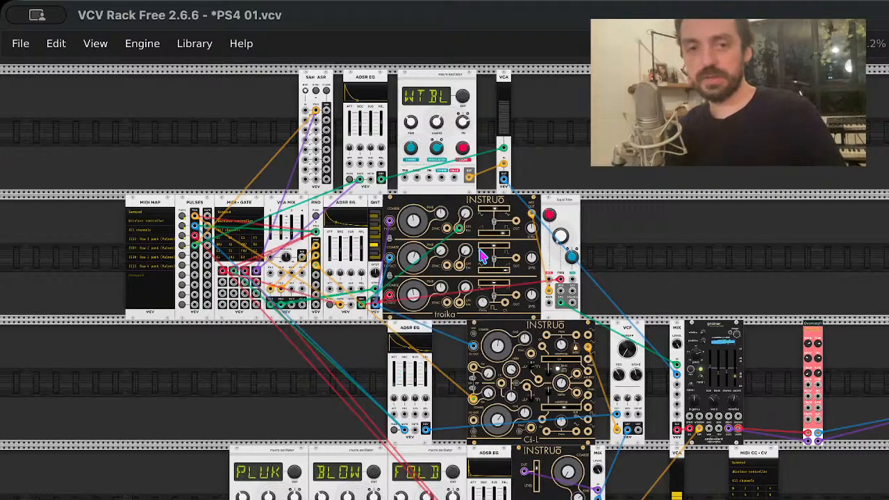
{"action": "scroll", "coordinate": [482, 251], "scroll_direction": "down", "scroll_amount": 3}
{"action": "scroll", "coordinate": [482, 257], "scroll_direction": "up", "scroll_amount": 5}
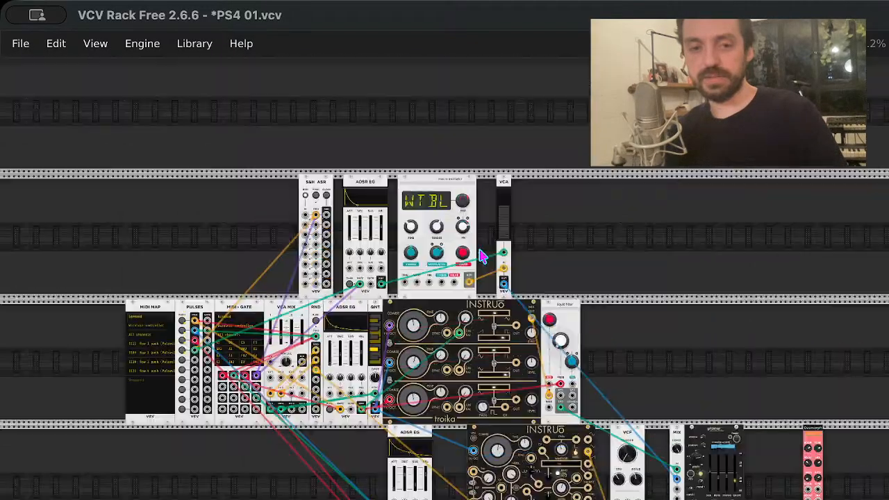
{"action": "scroll", "coordinate": [445, 248], "scroll_direction": "down", "scroll_amount": 2}
{"action": "scroll", "coordinate": [446, 248], "scroll_direction": "up", "scroll_amount": 3}
{"action": "scroll", "coordinate": [445, 248], "scroll_direction": "up", "scroll_amount": 5}
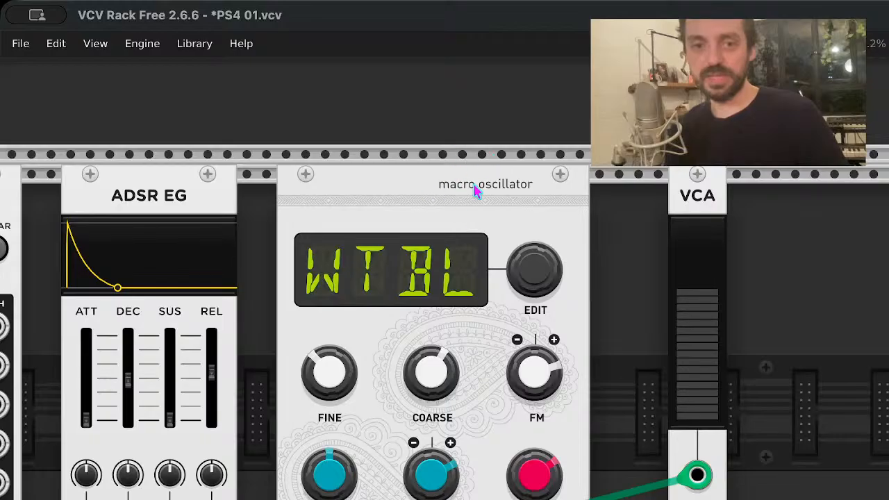
- Inspect the PLUK, BLOW and FOLD macro oscillators and the MIX, VCA and MIDI CC-CV modules in the same row
{"action": "scroll", "coordinate": [511, 425], "scroll_direction": "down", "scroll_amount": 10}
{"action": "scroll", "coordinate": [571, 369], "scroll_direction": "down", "scroll_amount": 20}
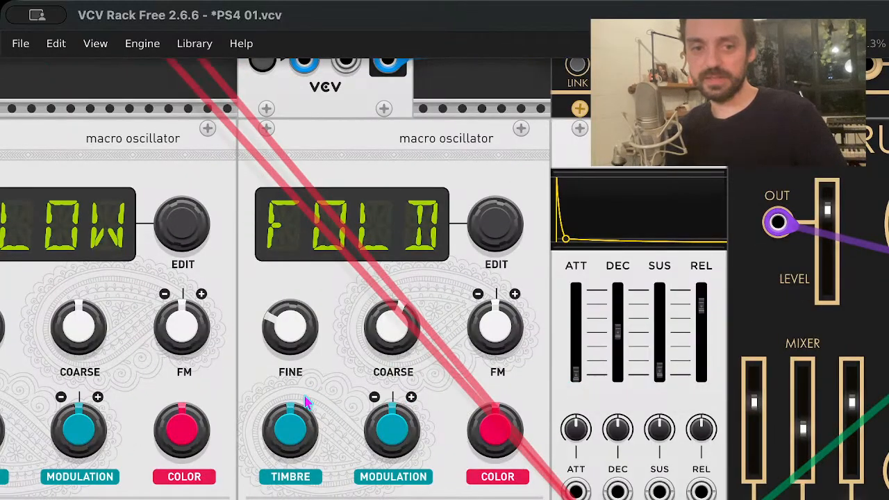
{"action": "scroll", "coordinate": [445, 278], "scroll_direction": "left", "scroll_amount": 15}
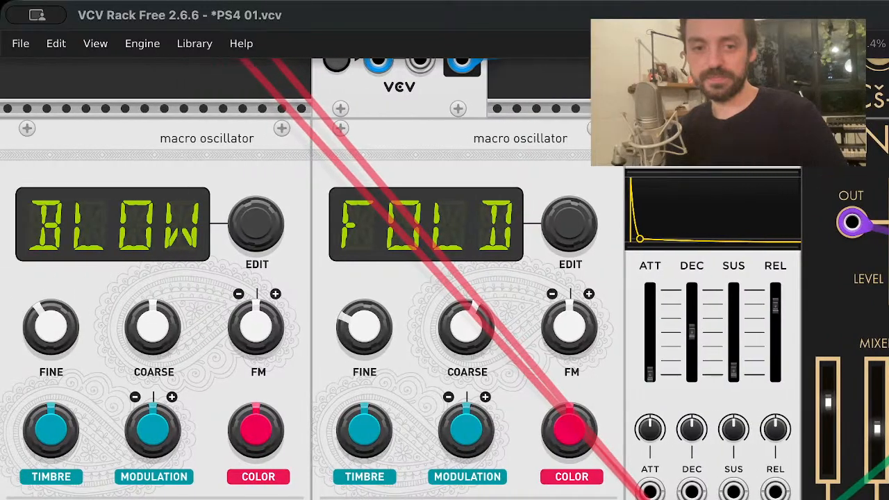
{"action": "scroll", "coordinate": [445, 277], "scroll_direction": "right", "scroll_amount": 3}
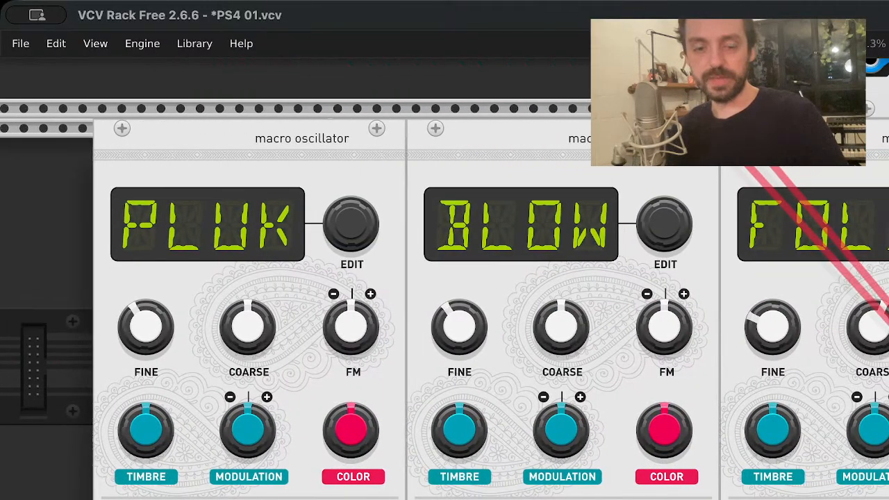
{"action": "scroll", "coordinate": [444, 277], "scroll_direction": "up", "scroll_amount": 8}
{"action": "scroll", "coordinate": [444, 278], "scroll_direction": "right", "scroll_amount": 8}
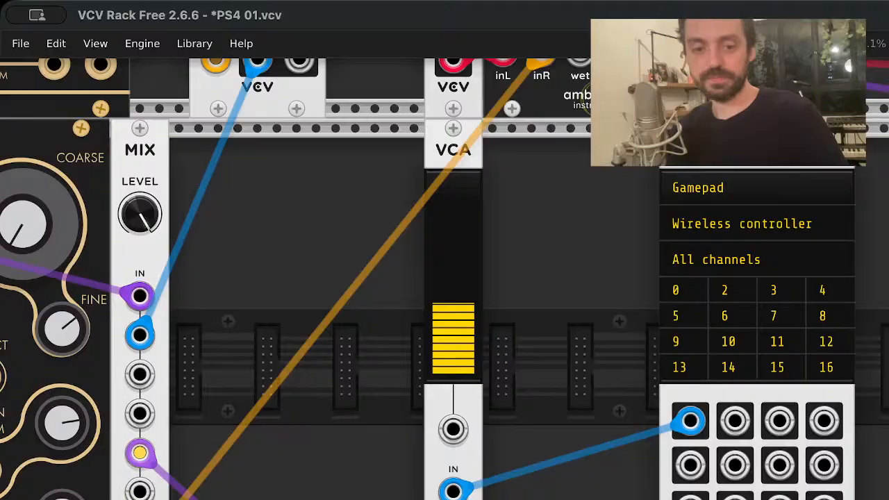
{"action": "scroll", "coordinate": [655, 497], "scroll_direction": "up", "scroll_amount": 4}
{"action": "scroll", "coordinate": [655, 497], "scroll_direction": "down", "scroll_amount": 12}
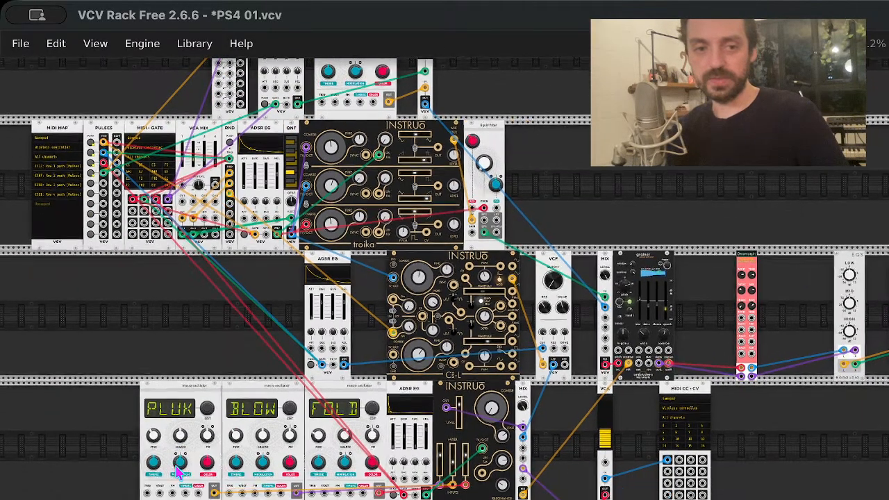
- Examine the timbre, modulation and color controls of the PLUK macro oscillator up close
{"action": "scroll", "coordinate": [174, 476], "scroll_direction": "up", "scroll_amount": 5}
{"action": "scroll", "coordinate": [182, 465], "scroll_direction": "up", "scroll_amount": 2}
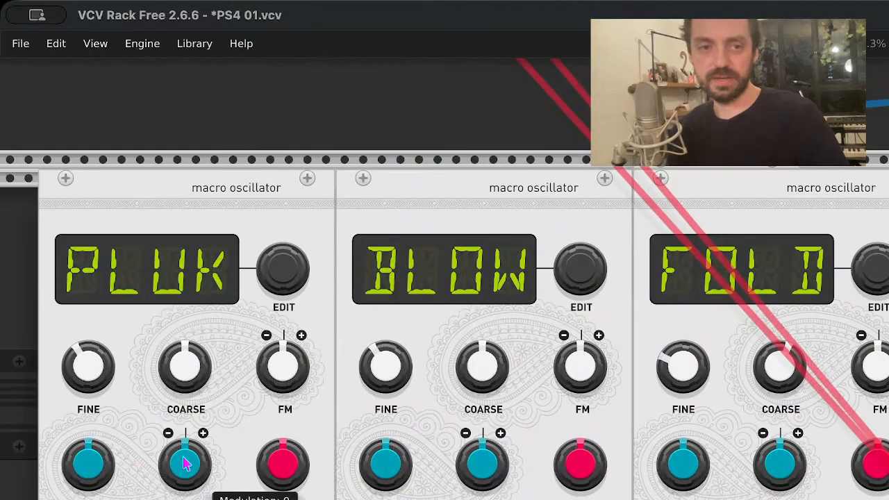
{"action": "scroll", "coordinate": [208, 399], "scroll_direction": "down", "scroll_amount": 4}
{"action": "scroll", "coordinate": [280, 410], "scroll_direction": "up", "scroll_amount": 3}
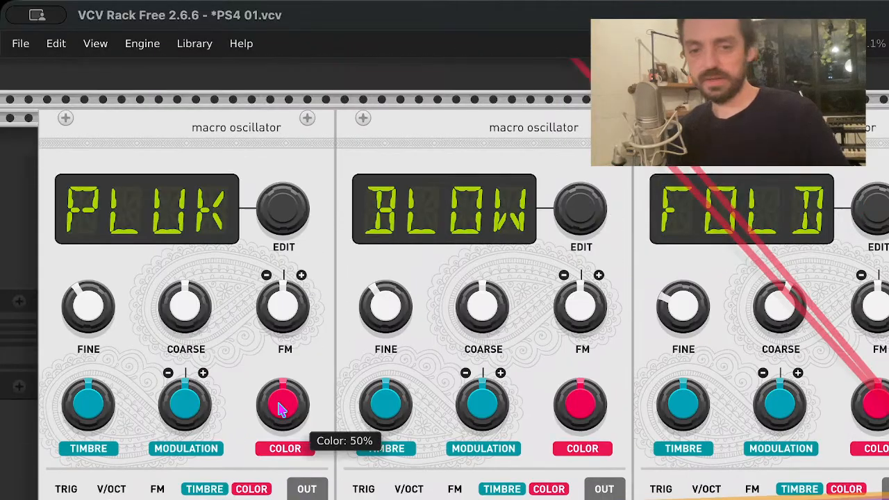
{"action": "scroll", "coordinate": [282, 409], "scroll_direction": "up", "scroll_amount": 2}
{"action": "scroll", "coordinate": [282, 409], "scroll_direction": "up", "scroll_amount": 1}
{"action": "scroll", "coordinate": [283, 407], "scroll_direction": "down", "scroll_amount": 6}
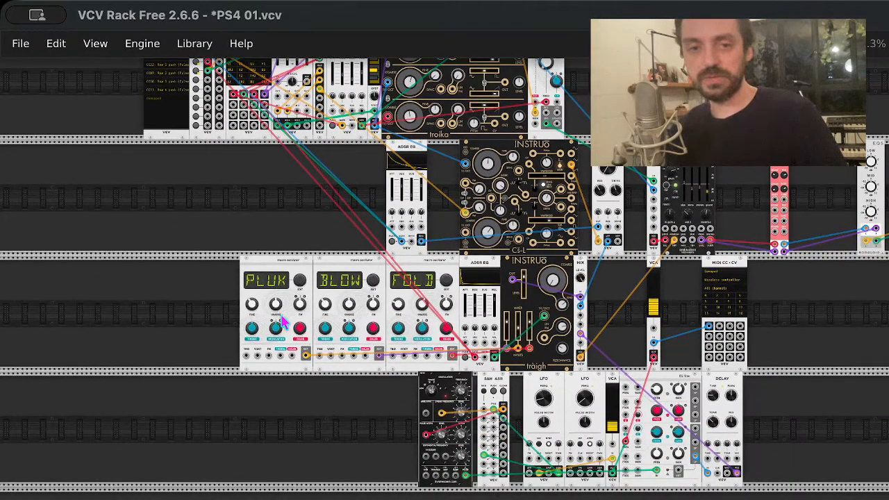
- Review the cabling between the S&H ASR, WTBL oscillator, MIDI-GATE, troika and liquid filter modules
{"action": "scroll", "coordinate": [380, 268], "scroll_direction": "up", "scroll_amount": 5}
{"action": "scroll", "coordinate": [431, 358], "scroll_direction": "down", "scroll_amount": 2}
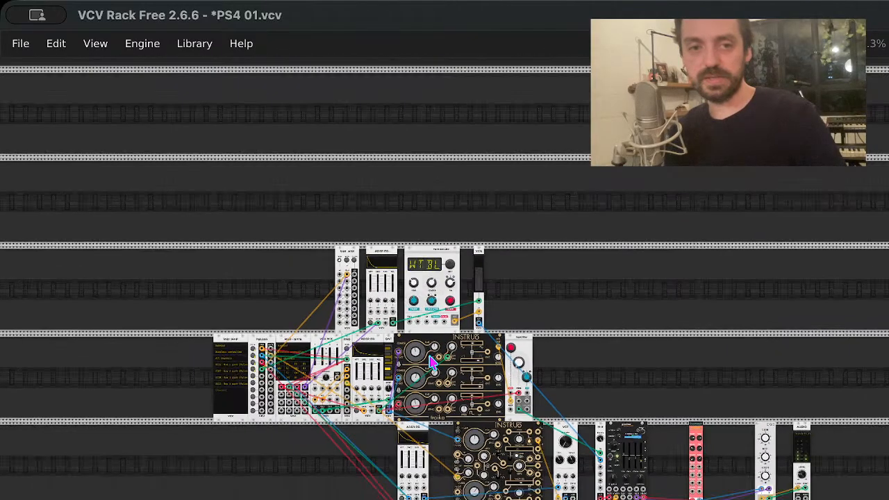
{"action": "scroll", "coordinate": [430, 357], "scroll_direction": "up", "scroll_amount": 4}
{"action": "scroll", "coordinate": [430, 358], "scroll_direction": "up", "scroll_amount": 3}
{"action": "scroll", "coordinate": [429, 361], "scroll_direction": "down", "scroll_amount": 2}
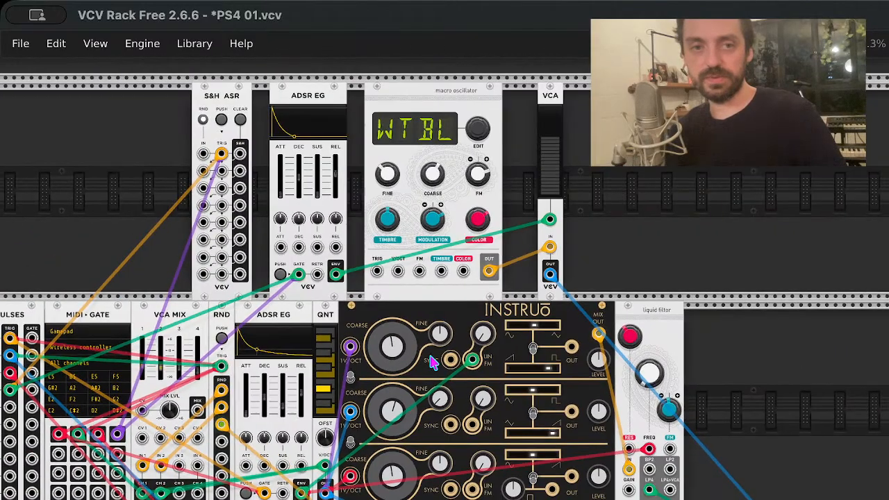
{"action": "scroll", "coordinate": [430, 361], "scroll_direction": "down", "scroll_amount": 4}
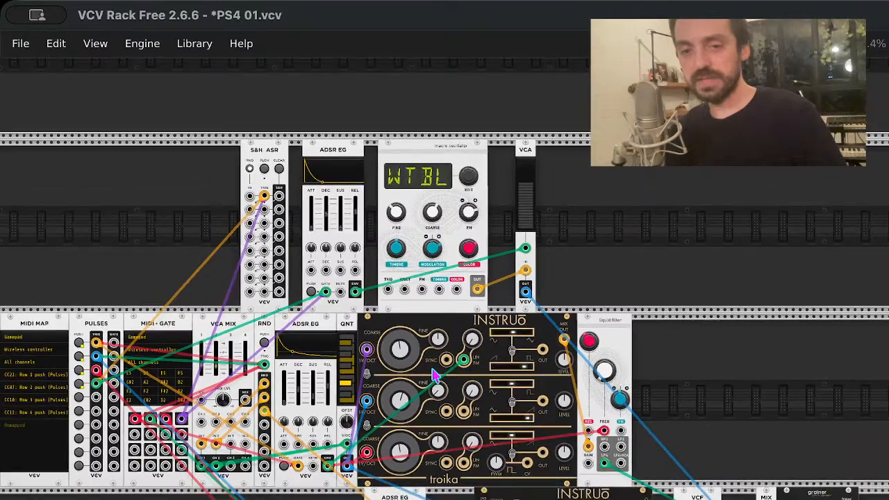
{"action": "scroll", "coordinate": [653, 423], "scroll_direction": "up", "scroll_amount": 4}
{"action": "scroll", "coordinate": [653, 422], "scroll_direction": "down", "scroll_amount": 6}
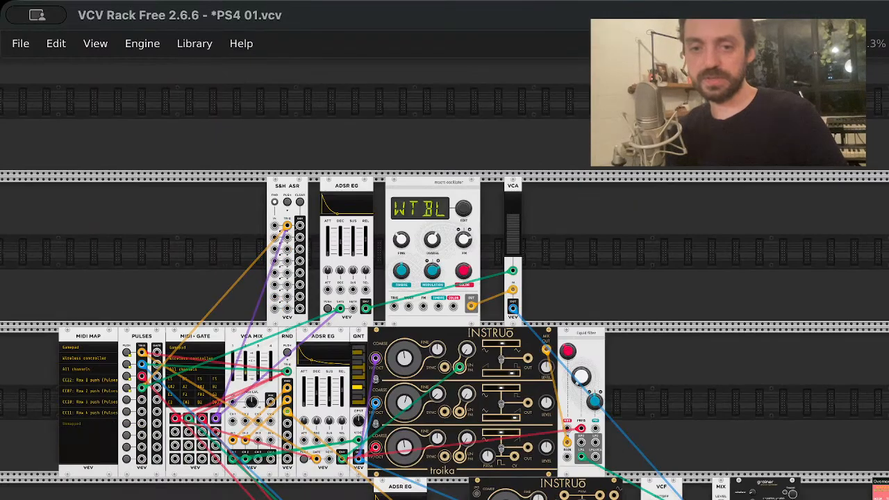
{"action": "scroll", "coordinate": [796, 436], "scroll_direction": "down", "scroll_amount": 6}
{"action": "scroll", "coordinate": [796, 435], "scroll_direction": "up", "scroll_amount": 3}
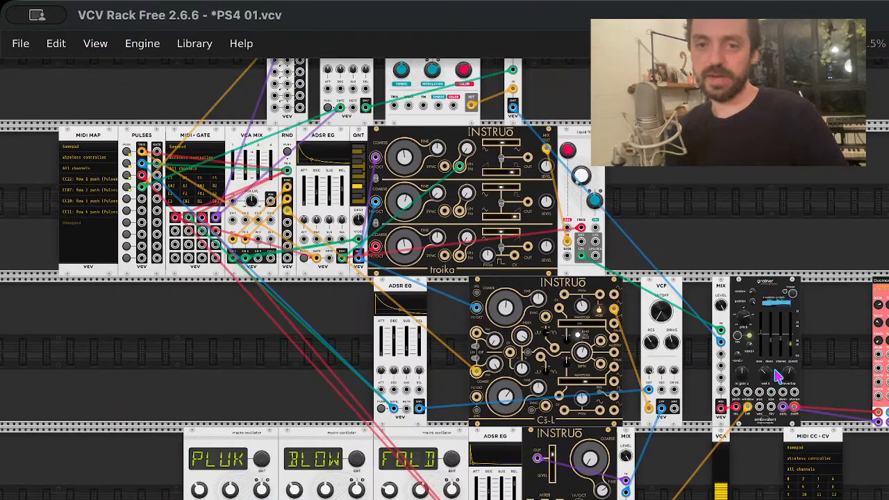
- Examine the grainer module's pitch, size, density and stereo controls up close
{"action": "scroll", "coordinate": [778, 375], "scroll_direction": "down", "scroll_amount": 2}
{"action": "scroll", "coordinate": [779, 294], "scroll_direction": "down", "scroll_amount": 3}
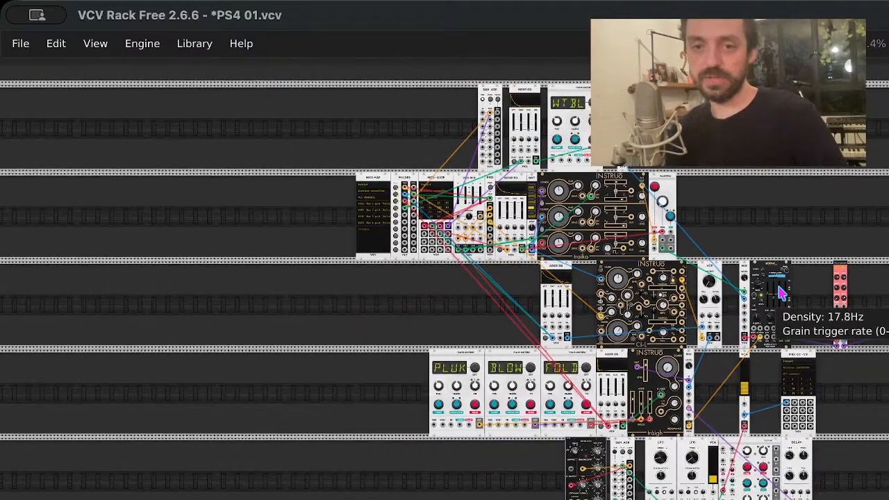
{"action": "scroll", "coordinate": [779, 295], "scroll_direction": "up", "scroll_amount": 6}
{"action": "scroll", "coordinate": [779, 295], "scroll_direction": "up", "scroll_amount": 3}
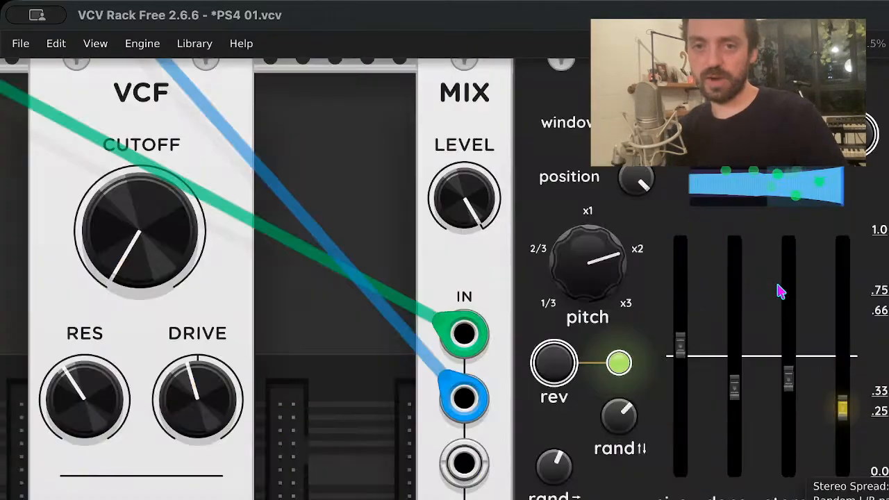
- Raise the grainer module's stereo spread to about 0.66
{"action": "scroll", "coordinate": [780, 295], "scroll_direction": "down", "scroll_amount": 1}
{"action": "left_click_drag", "start_coordinate": [797, 356], "coordinate": [797, 303]}
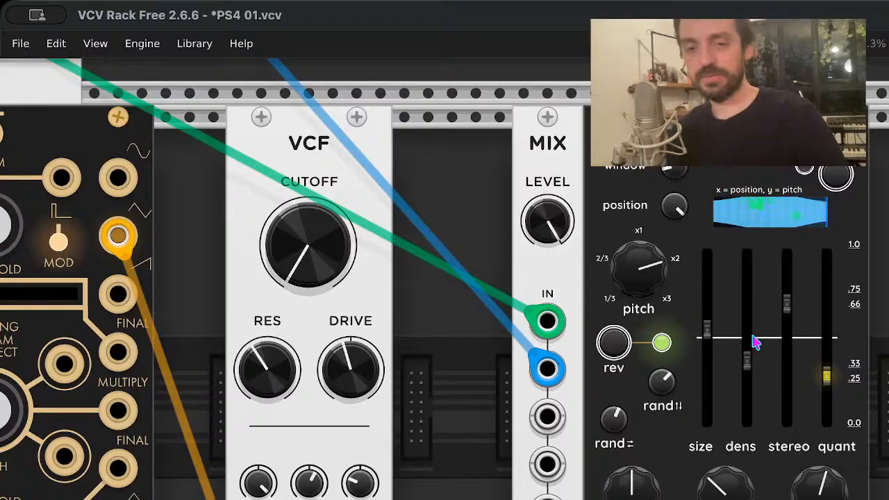
{"action": "scroll", "coordinate": [690, 422], "scroll_direction": "up", "scroll_amount": 1}
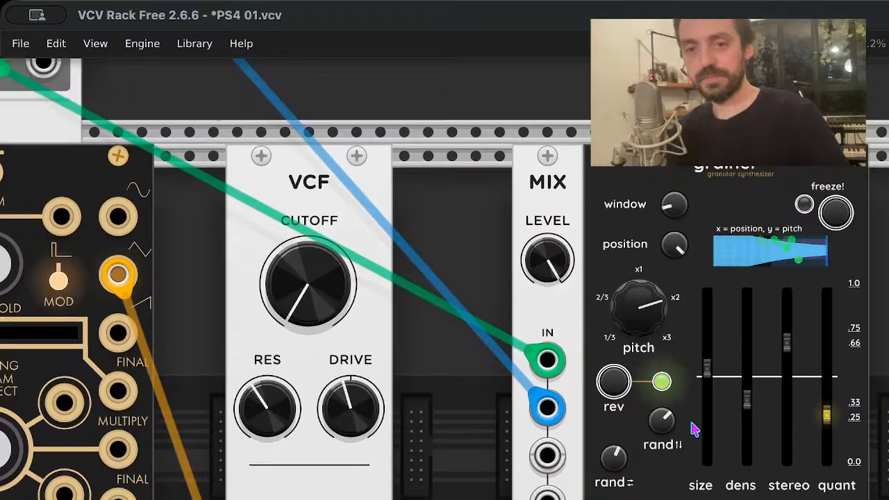
{"action": "scroll", "coordinate": [695, 434], "scroll_direction": "down", "scroll_amount": 2}
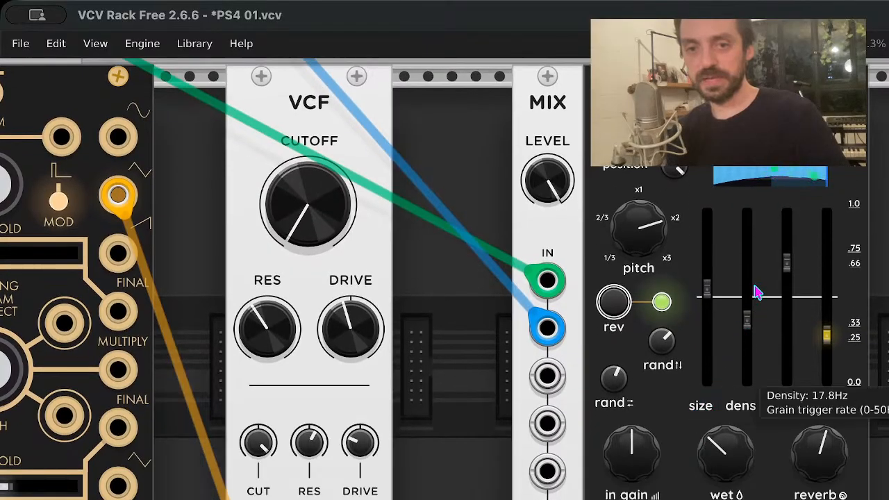
{"action": "scroll", "coordinate": [754, 294], "scroll_direction": "up", "scroll_amount": 2}
- Review the overall cabling across the patch's rows, from the troika and Cš-L oscillators through VCF and MIX to the grainer
{"action": "scroll", "coordinate": [751, 312], "scroll_direction": "down", "scroll_amount": 4}
{"action": "scroll", "coordinate": [752, 325], "scroll_direction": "down", "scroll_amount": 5}
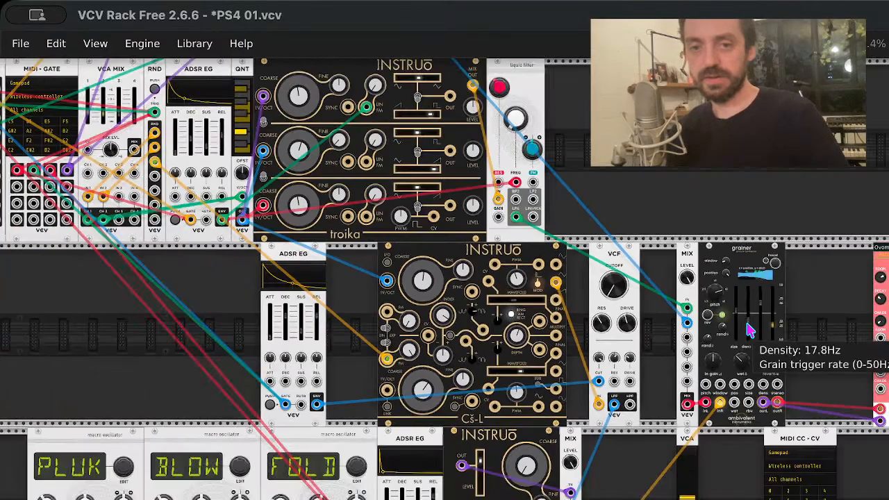
{"action": "scroll", "coordinate": [748, 333], "scroll_direction": "down", "scroll_amount": 2}
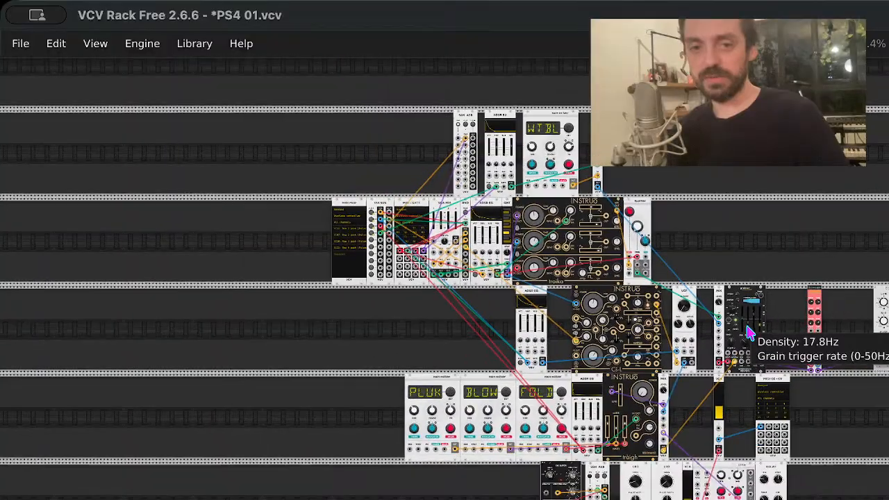
{"action": "scroll", "coordinate": [747, 331], "scroll_direction": "up", "scroll_amount": 4}
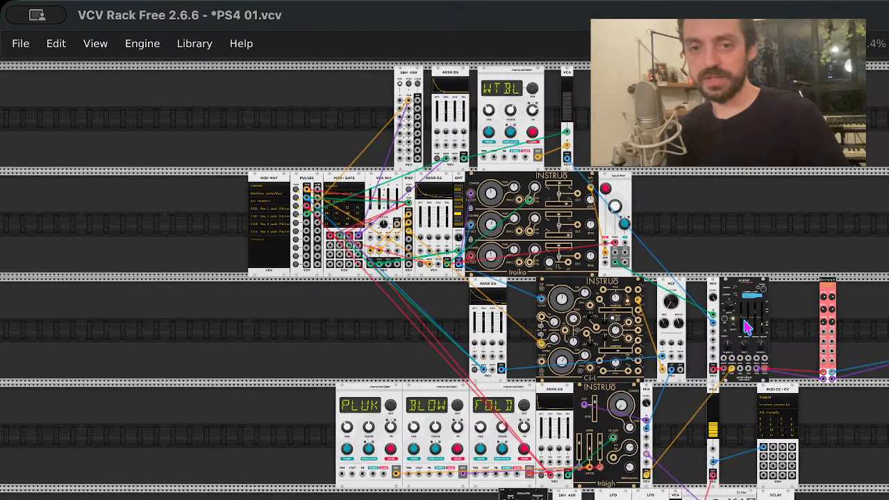
{"action": "scroll", "coordinate": [747, 327], "scroll_direction": "up", "scroll_amount": 3}
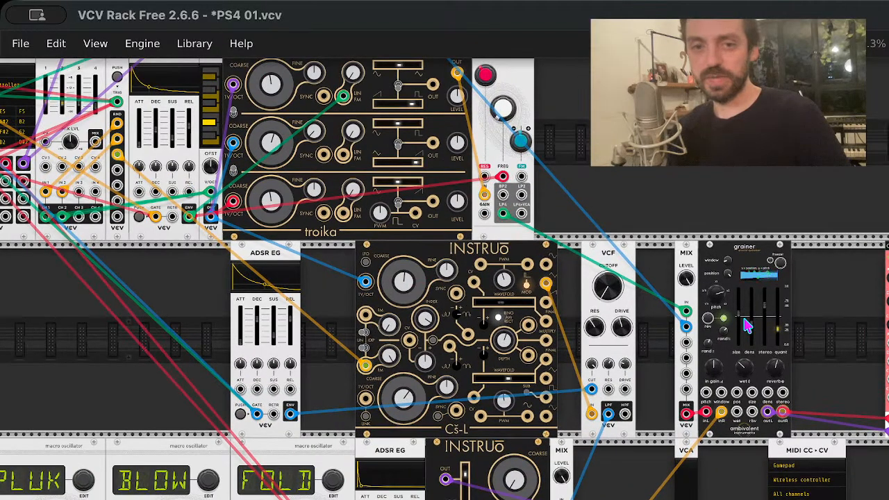
{"action": "scroll", "coordinate": [747, 326], "scroll_direction": "up", "scroll_amount": 4}
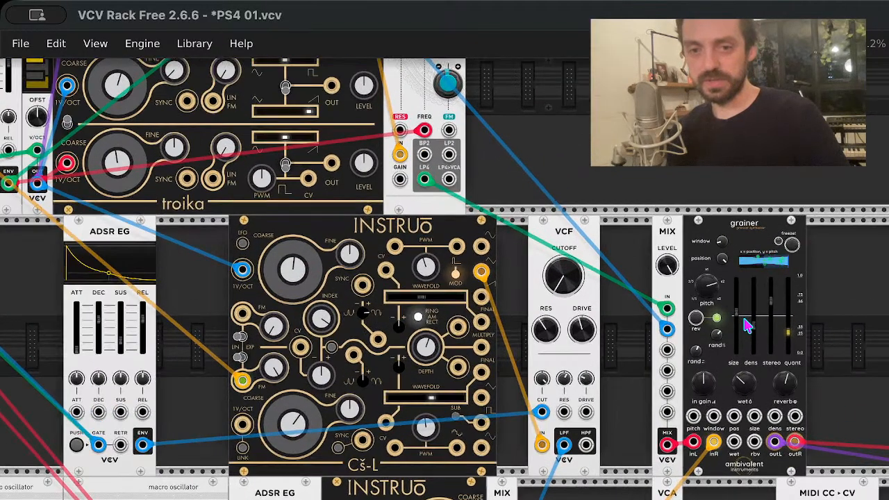
{"action": "scroll", "coordinate": [748, 326], "scroll_direction": "down", "scroll_amount": 5}
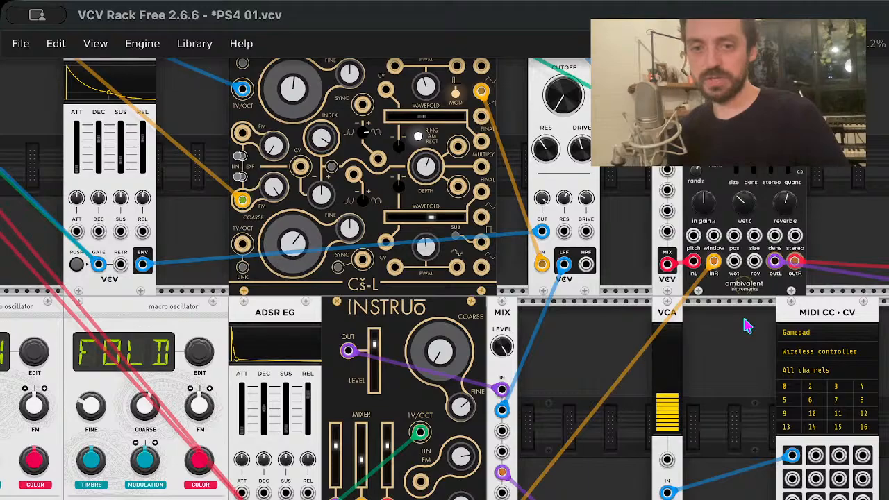
{"action": "scroll", "coordinate": [747, 326], "scroll_direction": "up", "scroll_amount": 1}
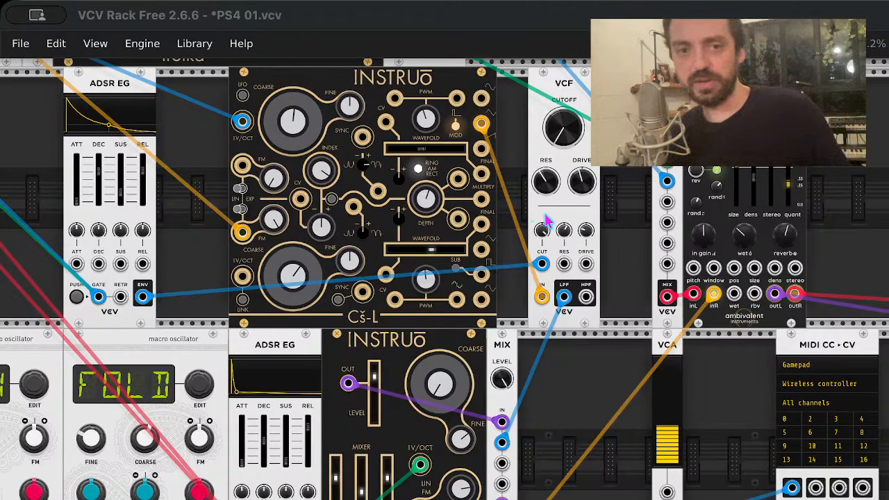
- Examine the QW buttons patch from its texture synthesizer, resonator and tràigh filter back to the WT LFO, MIDI-GATE and VCA MIX modules
{"action": "mouse_move", "coordinate": [712, 295]}
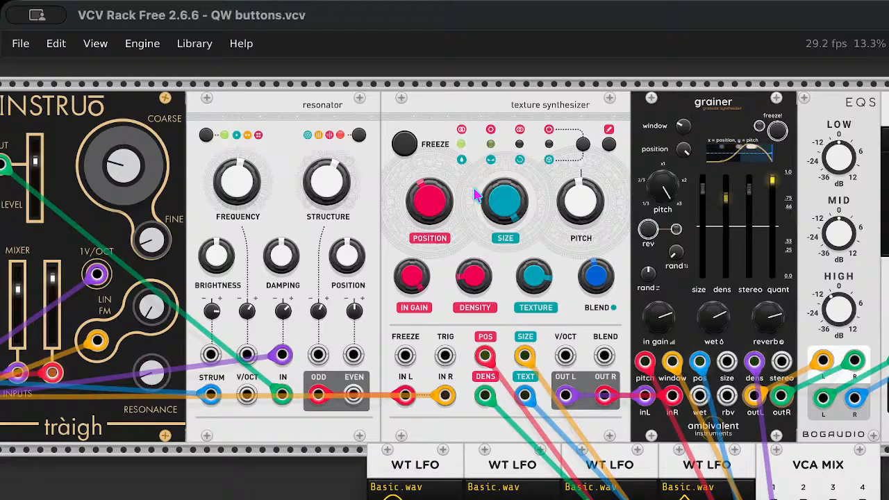
{"action": "scroll", "coordinate": [444, 264], "scroll_direction": "left", "scroll_amount": 15}
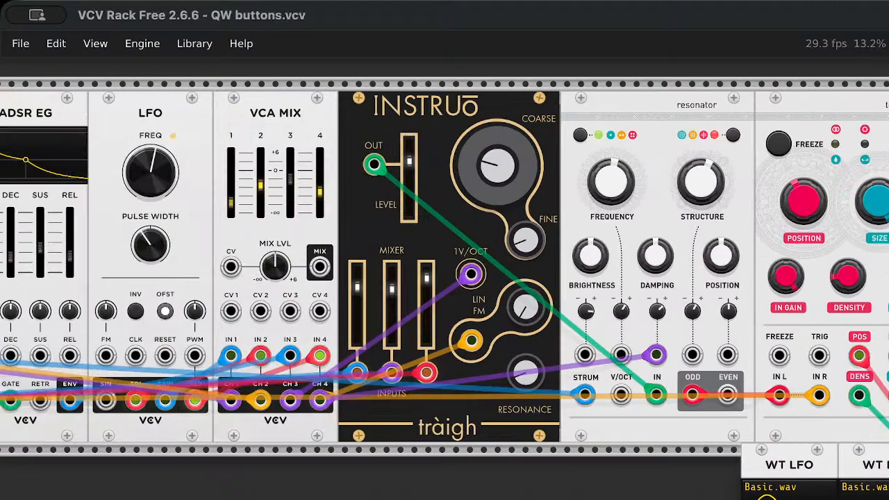
{"action": "scroll", "coordinate": [444, 263], "scroll_direction": "down", "scroll_amount": 5}
{"action": "scroll", "coordinate": [684, 182], "scroll_direction": "right", "scroll_amount": 10}
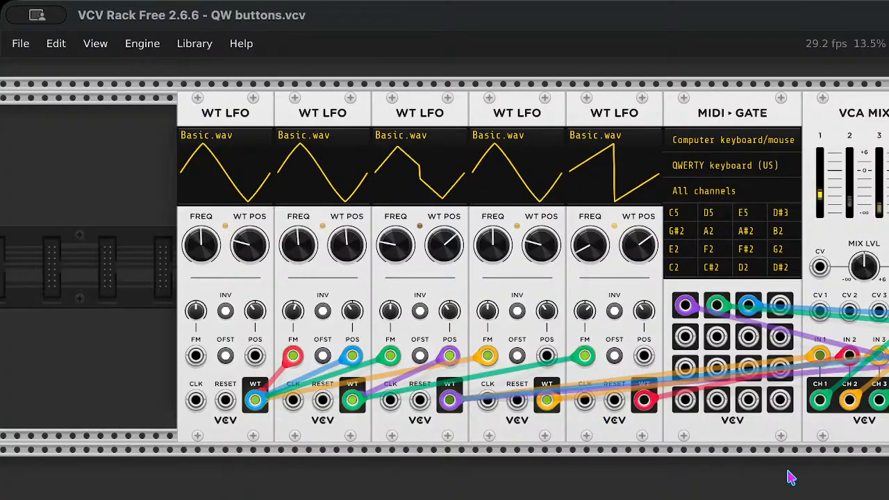
{"action": "scroll", "coordinate": [792, 479], "scroll_direction": "up", "scroll_amount": 2}
{"action": "scroll", "coordinate": [760, 469], "scroll_direction": "down", "scroll_amount": 5}
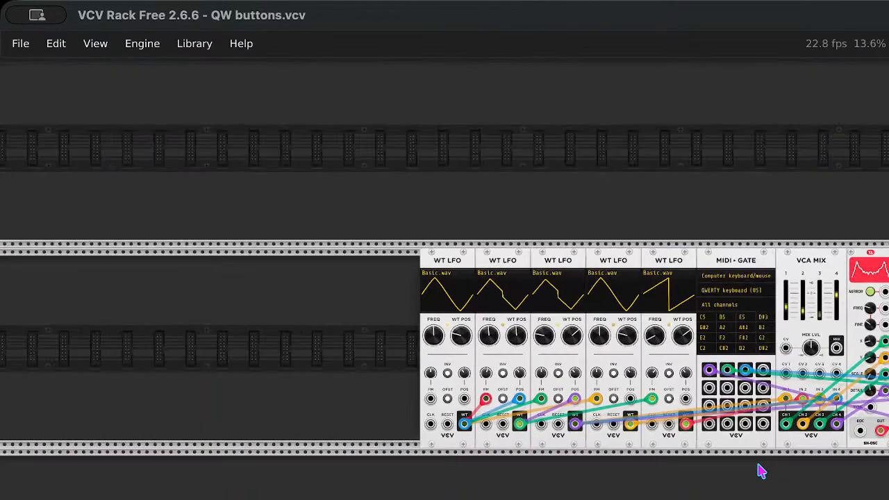
- Follow the main row's signal chain from the WT LFOs through the scope and LORENTZ84 oscillator to the tràigh, resonator and texture synthesizer
{"action": "scroll", "coordinate": [759, 471], "scroll_direction": "down", "scroll_amount": 2}
{"action": "scroll", "coordinate": [444, 375], "scroll_direction": "right", "scroll_amount": 10}
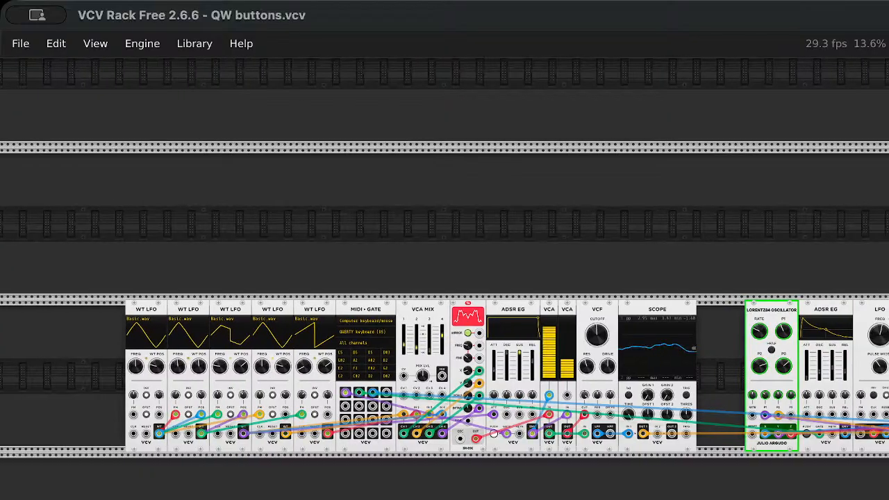
{"action": "scroll", "coordinate": [444, 375], "scroll_direction": "right", "scroll_amount": 3}
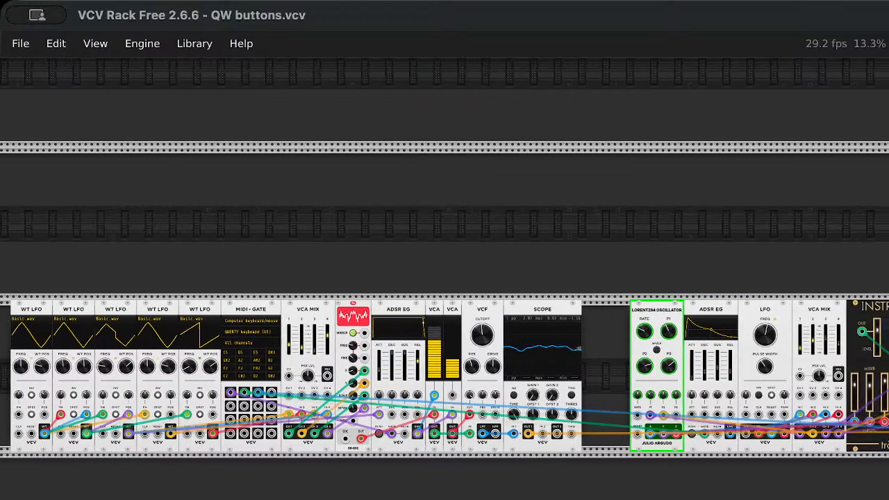
{"action": "scroll", "coordinate": [445, 375], "scroll_direction": "right", "scroll_amount": 3}
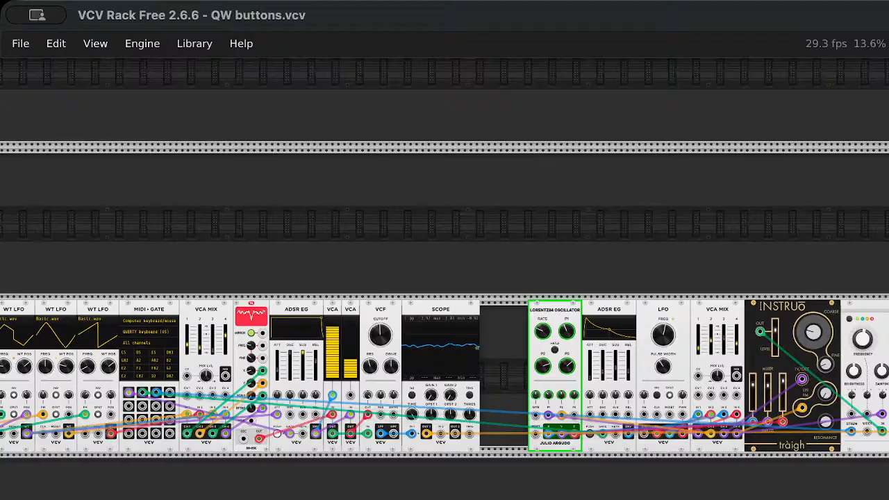
{"action": "scroll", "coordinate": [444, 375], "scroll_direction": "right", "scroll_amount": 5}
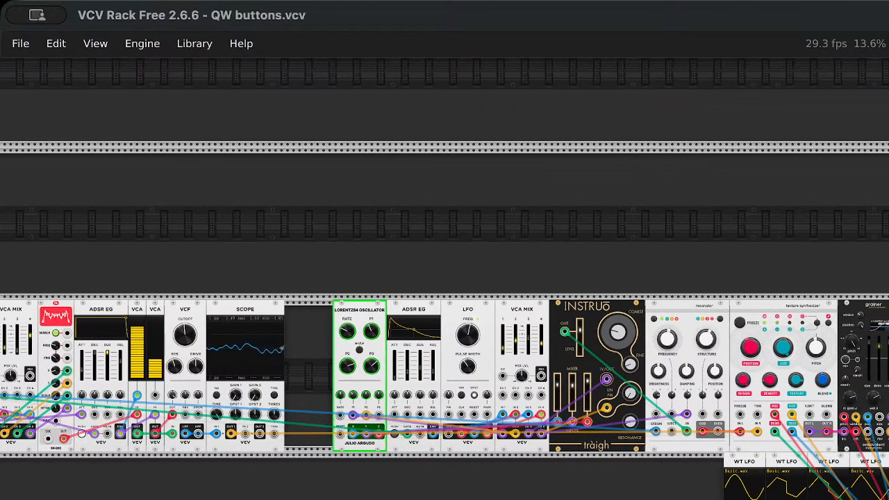
{"action": "scroll", "coordinate": [445, 375], "scroll_direction": "left", "scroll_amount": 10}
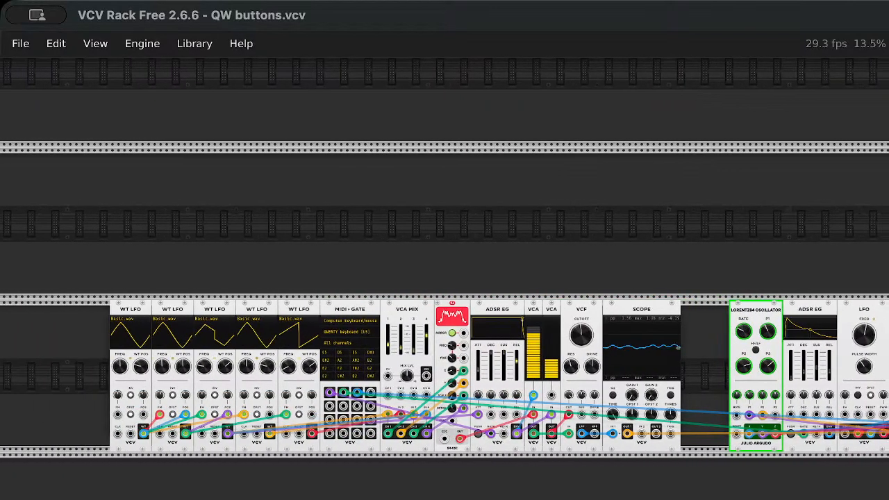
{"action": "scroll", "coordinate": [445, 375], "scroll_direction": "right", "scroll_amount": 4}
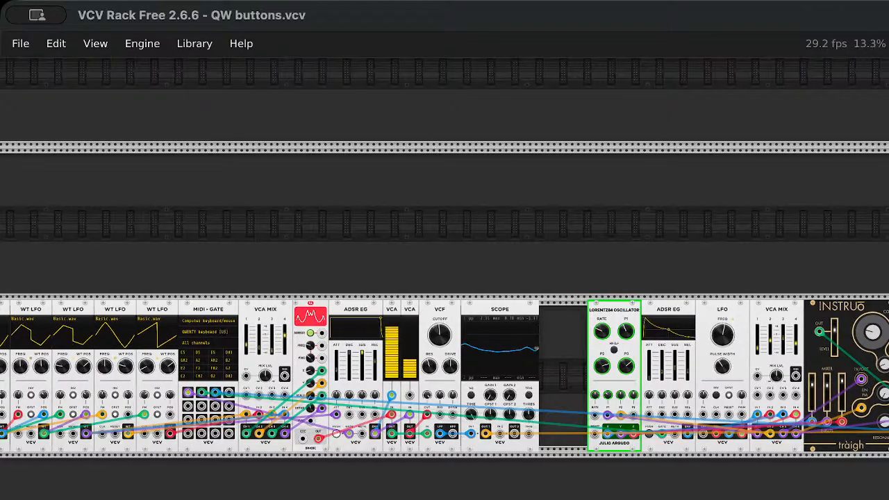
{"action": "scroll", "coordinate": [670, 395], "scroll_direction": "right", "scroll_amount": 1}
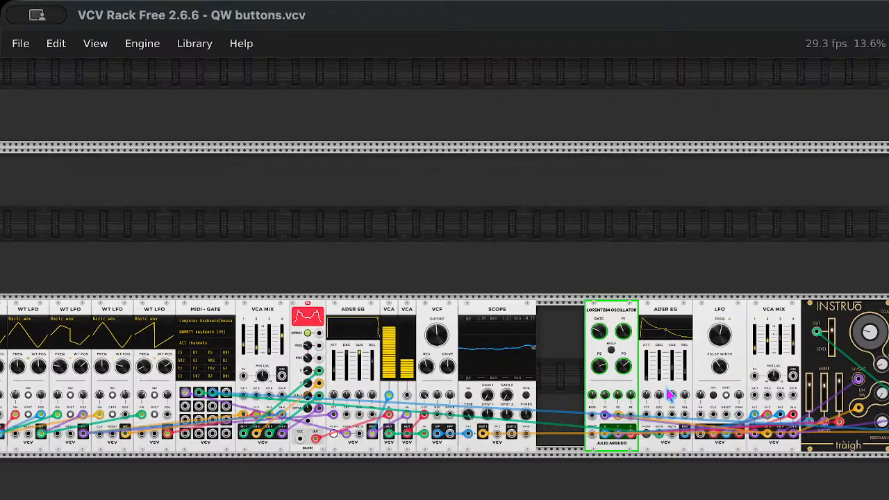
- Lengthen the decay and release of the ADSR EG beside the LORENTZ84 oscillator, and raise the adjacent LFO's frequency and pulse width
{"action": "scroll", "coordinate": [671, 394], "scroll_direction": "down", "scroll_amount": 3}
{"action": "scroll", "coordinate": [666, 397], "scroll_direction": "up", "scroll_amount": 4}
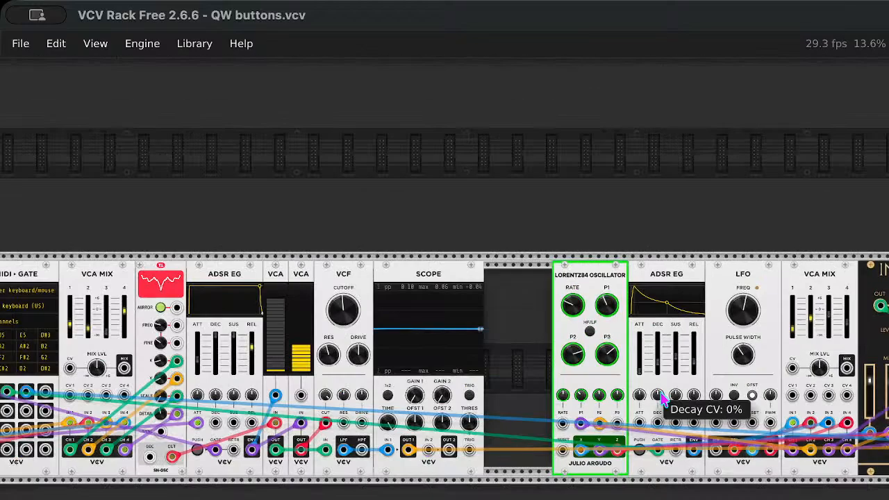
{"action": "scroll", "coordinate": [661, 398], "scroll_direction": "up", "scroll_amount": 4}
{"action": "left_click_drag", "start_coordinate": [649, 354], "coordinate": [651, 306]}
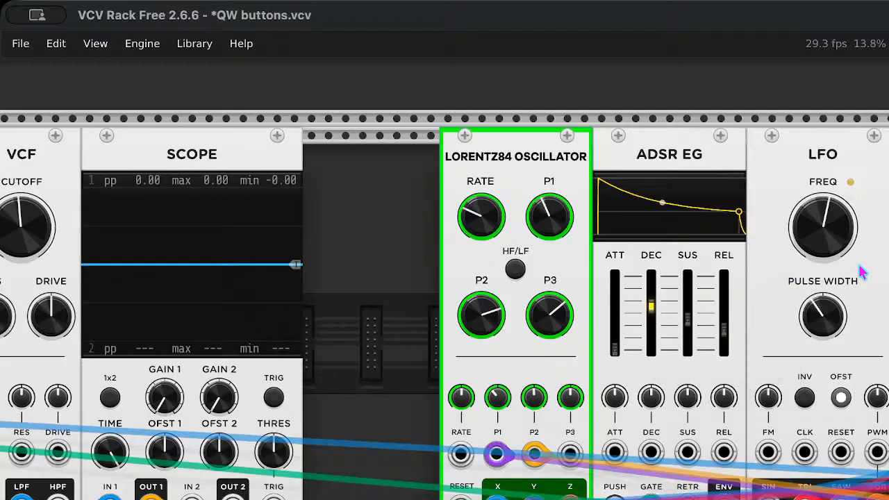
{"action": "left_click_drag", "start_coordinate": [824, 226], "coordinate": [824, 202]}
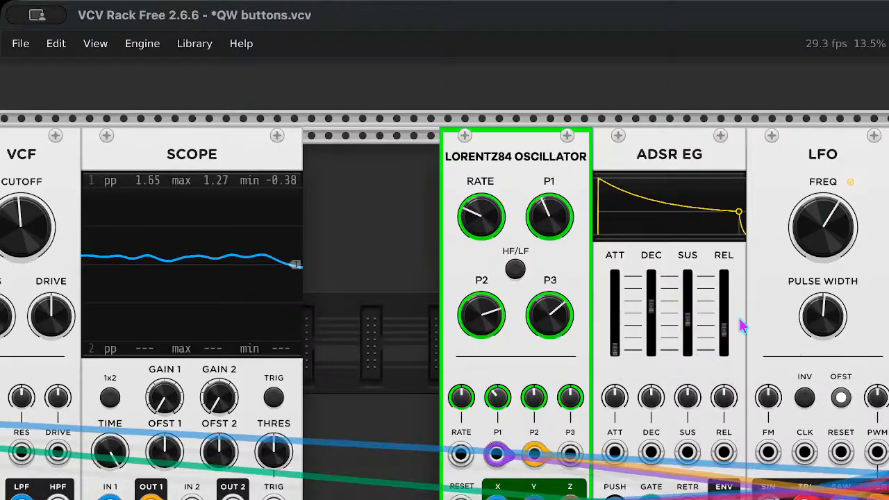
{"action": "left_click_drag", "start_coordinate": [722, 323], "coordinate": [722, 299]}
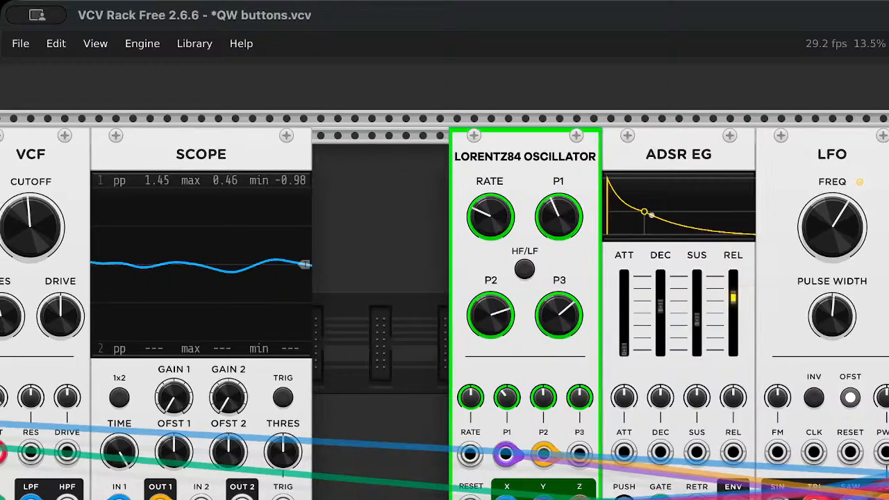
- Inspect the resonator, texture synthesizer, grainer, EQS and AUDIO modules, and review the row back to the WT LFOs
{"action": "scroll", "coordinate": [445, 313], "scroll_direction": "right", "scroll_amount": 10}
{"action": "scroll", "coordinate": [445, 313], "scroll_direction": "right", "scroll_amount": 5}
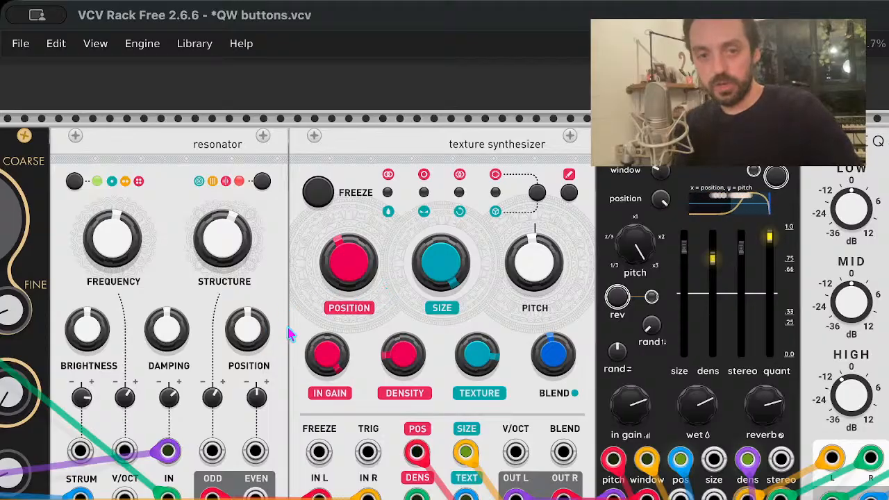
{"action": "scroll", "coordinate": [288, 327], "scroll_direction": "up", "scroll_amount": 3}
{"action": "scroll", "coordinate": [288, 336], "scroll_direction": "down", "scroll_amount": 5}
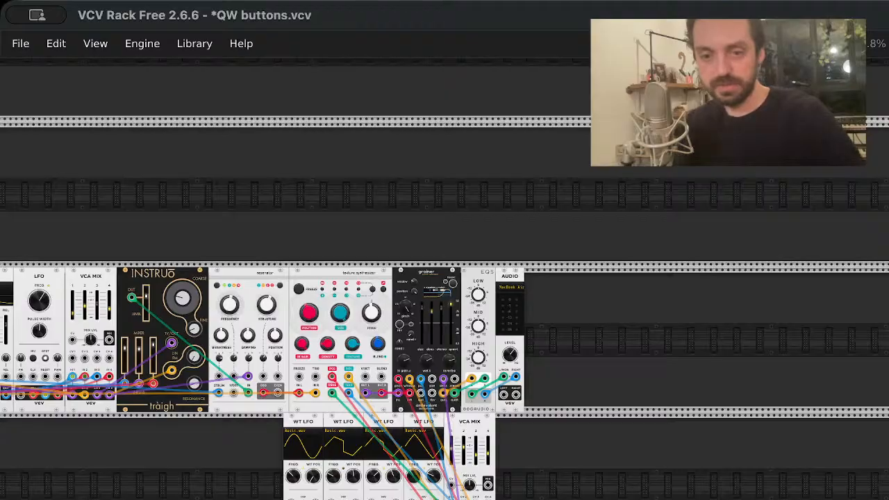
{"action": "scroll", "coordinate": [444, 313], "scroll_direction": "up", "scroll_amount": 3}
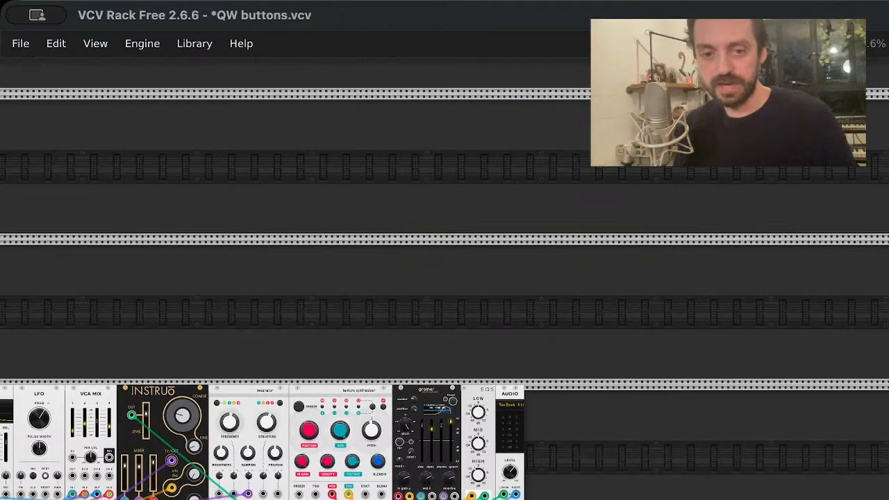
{"action": "scroll", "coordinate": [444, 312], "scroll_direction": "left", "scroll_amount": 15}
{"action": "scroll", "coordinate": [445, 312], "scroll_direction": "right", "scroll_amount": 4}
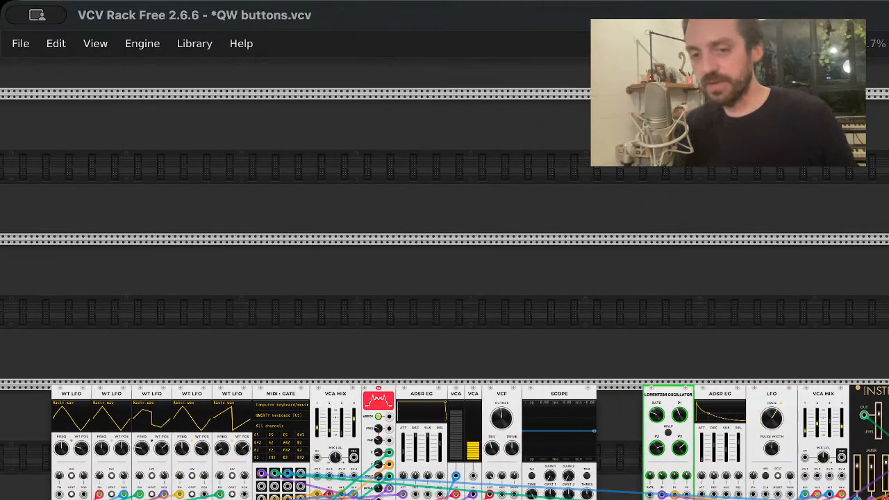
{"action": "scroll", "coordinate": [445, 312], "scroll_direction": "right", "scroll_amount": 1}
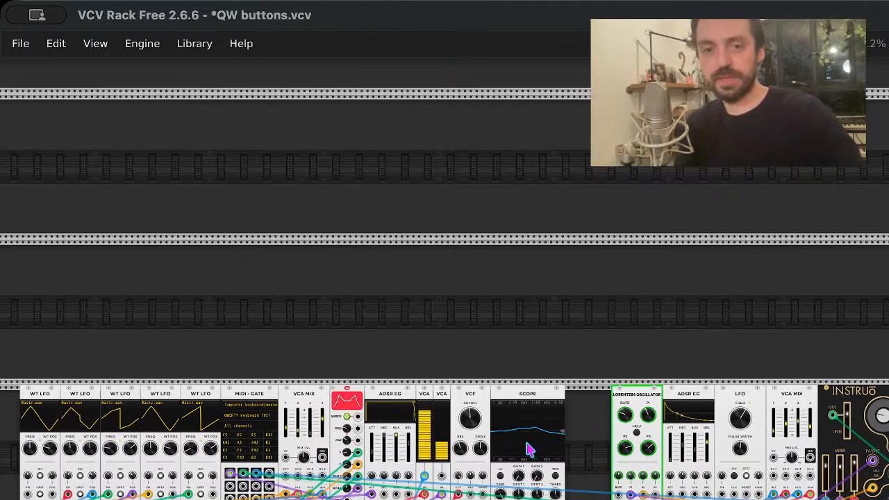
- Examine the VCF and SCOPE modules up close, along with the MIDI-GATE note assignments and VCA MIX levels
{"action": "scroll", "coordinate": [528, 452], "scroll_direction": "down", "scroll_amount": 1}
{"action": "scroll", "coordinate": [524, 431], "scroll_direction": "down", "scroll_amount": 2}
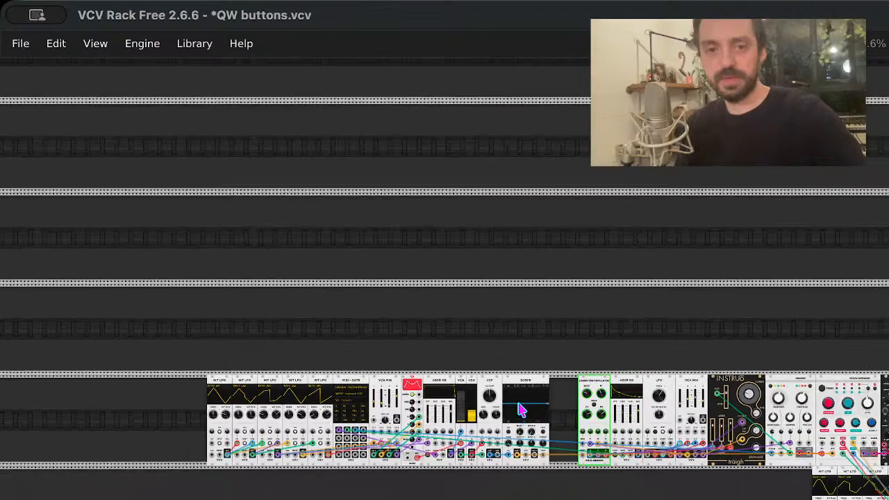
{"action": "scroll", "coordinate": [519, 407], "scroll_direction": "up", "scroll_amount": 4}
{"action": "scroll", "coordinate": [519, 406], "scroll_direction": "up", "scroll_amount": 4}
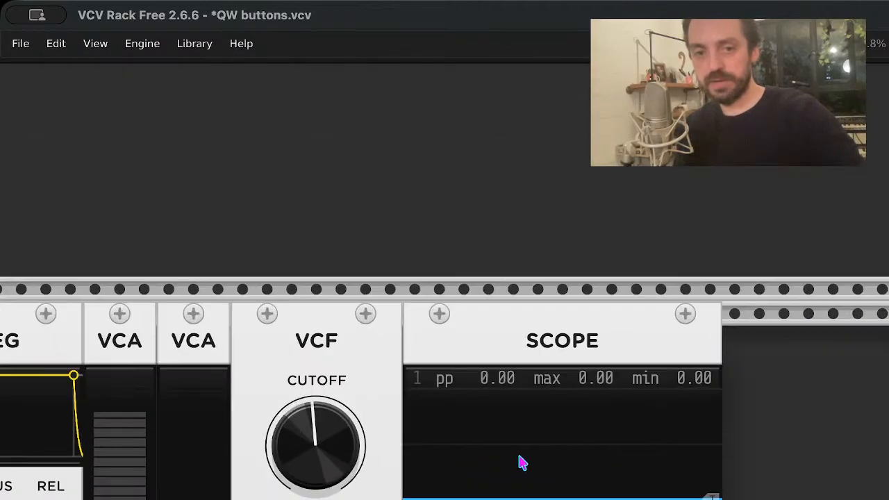
{"action": "scroll", "coordinate": [523, 466], "scroll_direction": "up", "scroll_amount": 4}
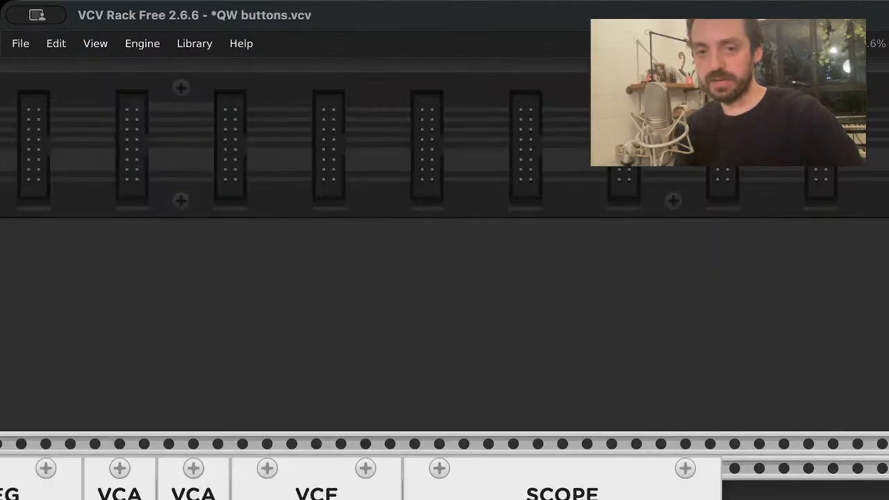
{"action": "scroll", "coordinate": [522, 466], "scroll_direction": "down", "scroll_amount": 4}
{"action": "scroll", "coordinate": [445, 277], "scroll_direction": "down", "scroll_amount": 4}
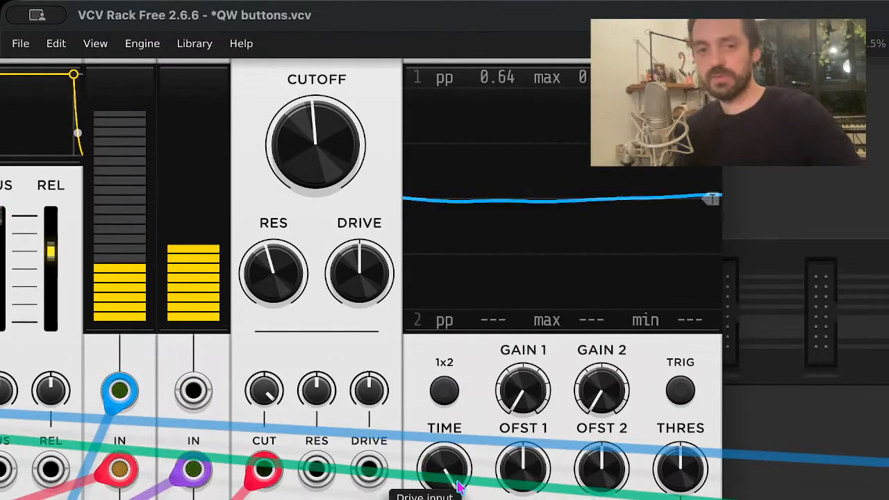
{"action": "scroll", "coordinate": [445, 277], "scroll_direction": "left", "scroll_amount": 10}
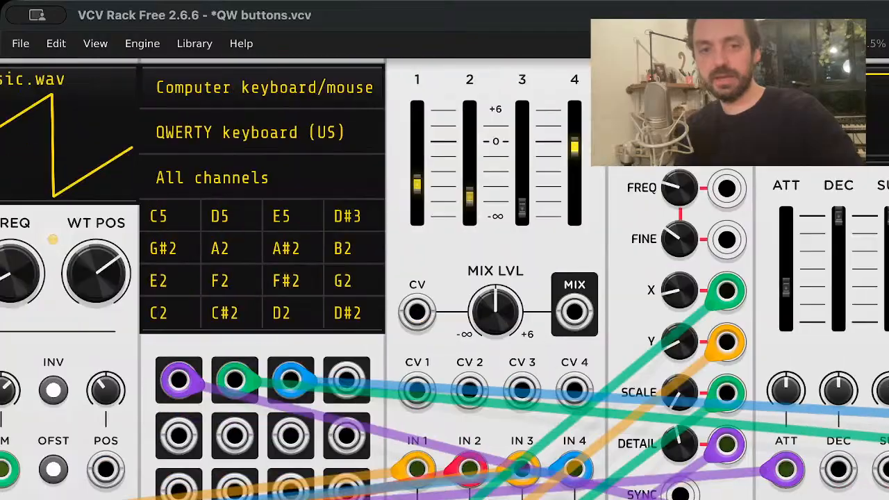
- Review the row from the MIDI-GATE and VCA MIX modules through the VCF and SCOPE to the LORENTZ84 oscillator
{"action": "scroll", "coordinate": [389, 451], "scroll_direction": "down", "scroll_amount": 1}
{"action": "scroll", "coordinate": [389, 455], "scroll_direction": "up", "scroll_amount": 2}
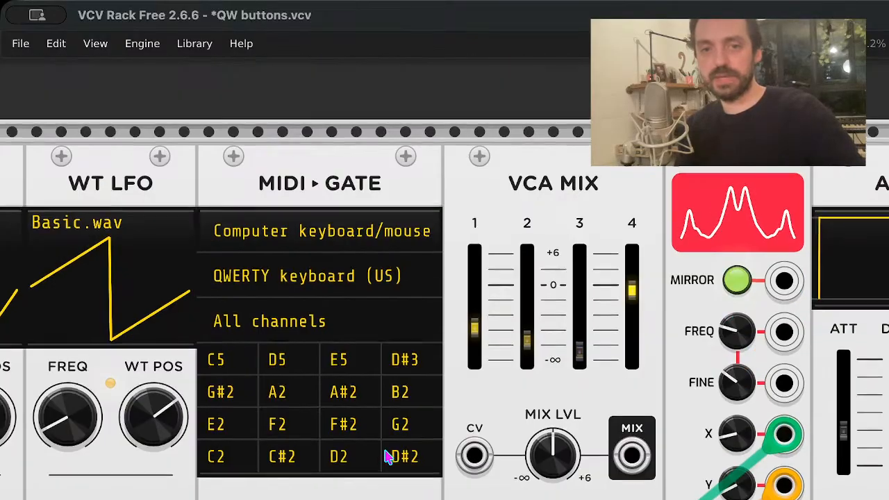
{"action": "scroll", "coordinate": [389, 455], "scroll_direction": "up", "scroll_amount": 1}
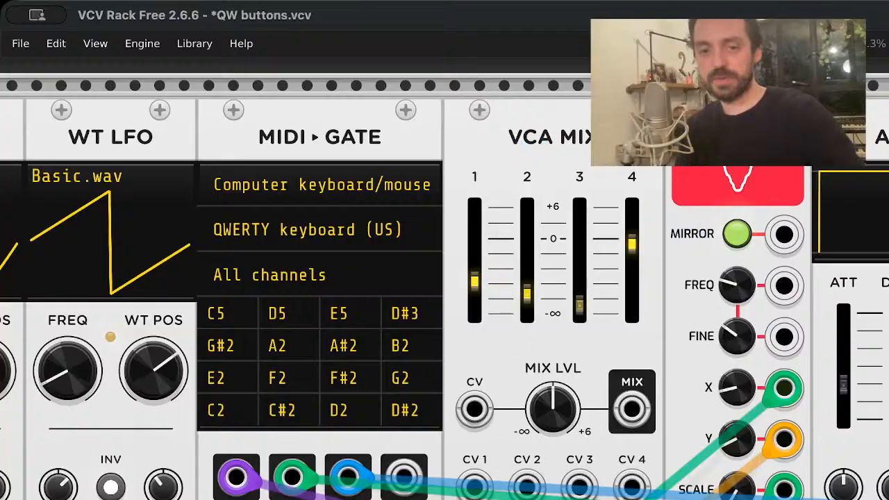
{"action": "scroll", "coordinate": [445, 299], "scroll_direction": "right", "scroll_amount": 20}
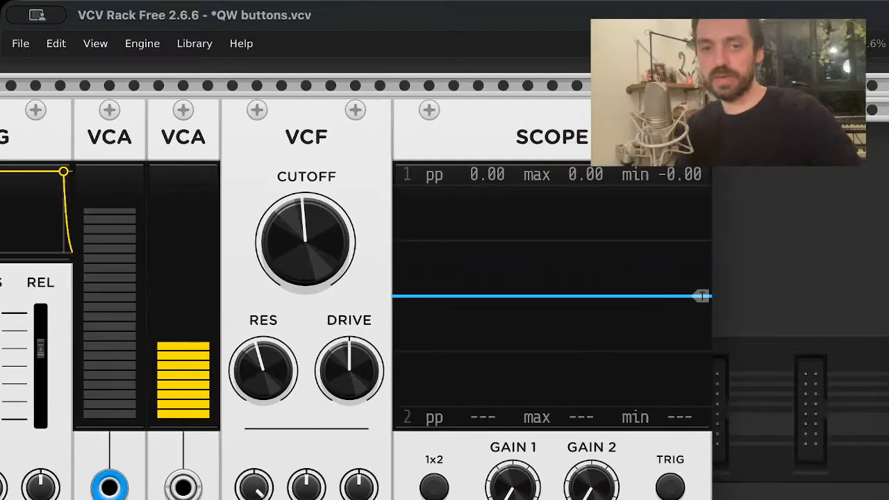
{"action": "scroll", "coordinate": [444, 299], "scroll_direction": "right", "scroll_amount": 2}
{"action": "scroll", "coordinate": [569, 232], "scroll_direction": "up", "scroll_amount": 3}
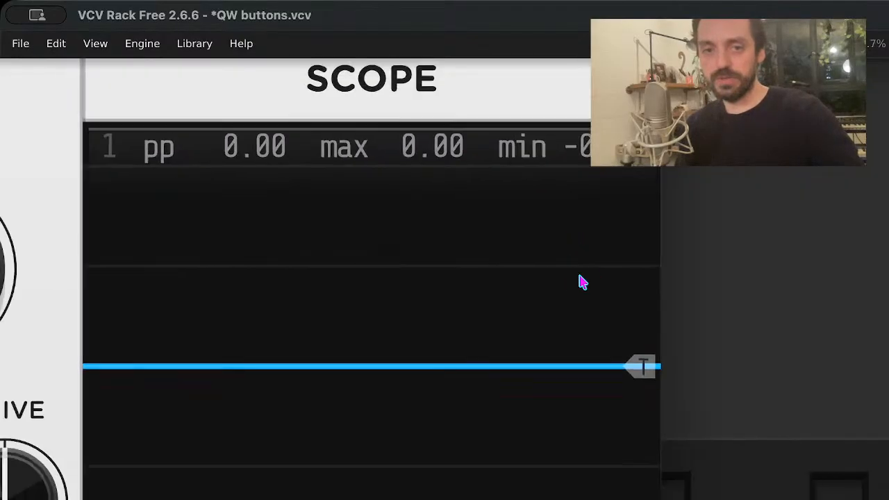
{"action": "scroll", "coordinate": [582, 282], "scroll_direction": "down", "scroll_amount": 8}
{"action": "scroll", "coordinate": [581, 282], "scroll_direction": "down", "scroll_amount": 2}
{"action": "scroll", "coordinate": [581, 282], "scroll_direction": "up", "scroll_amount": 2}
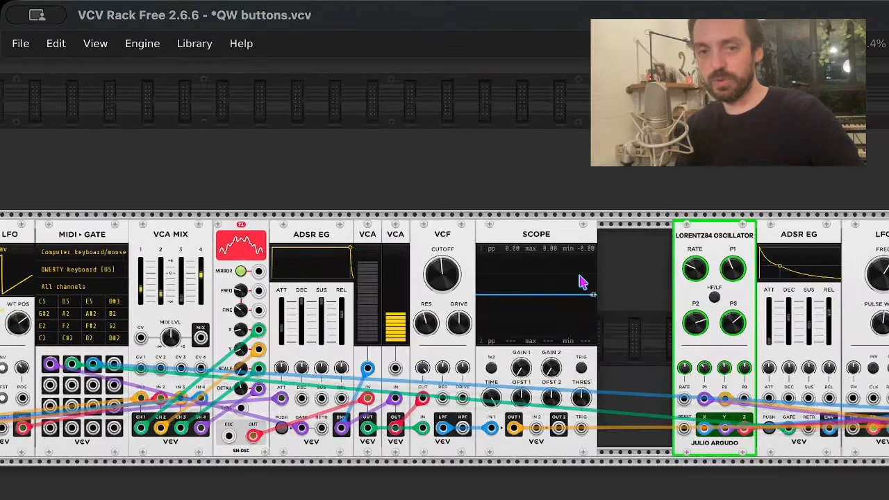
{"action": "scroll", "coordinate": [582, 281], "scroll_direction": "down", "scroll_amount": 4}
{"action": "scroll", "coordinate": [581, 282], "scroll_direction": "up", "scroll_amount": 6}
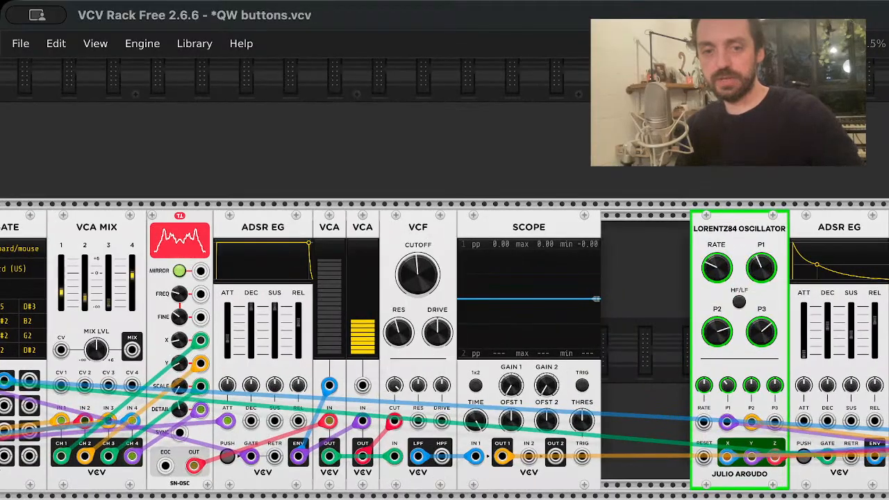
- Patch the first WT LFO's WT output into the RESET input of the second WT LFO
{"action": "scroll", "coordinate": [345, 335], "scroll_direction": "left", "scroll_amount": 3}
{"action": "scroll", "coordinate": [264, 470], "scroll_direction": "left", "scroll_amount": 15}
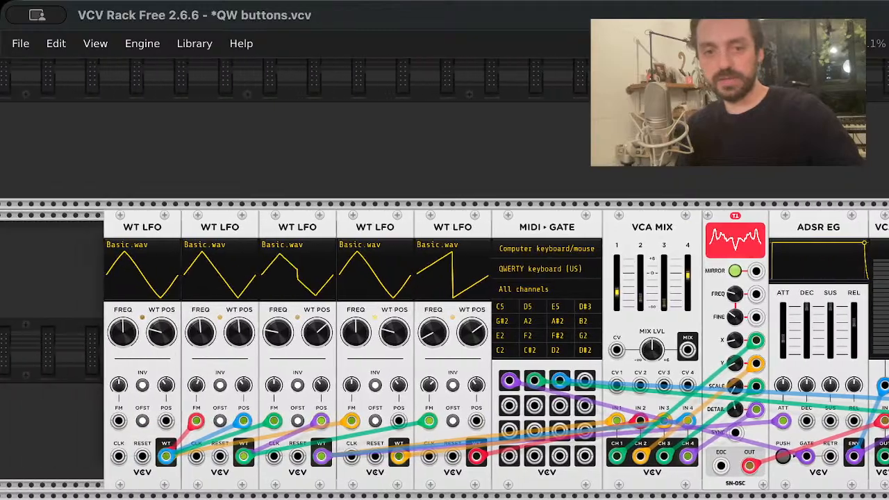
{"action": "scroll", "coordinate": [264, 470], "scroll_direction": "down", "scroll_amount": 2}
{"action": "scroll", "coordinate": [264, 470], "scroll_direction": "up", "scroll_amount": 10}
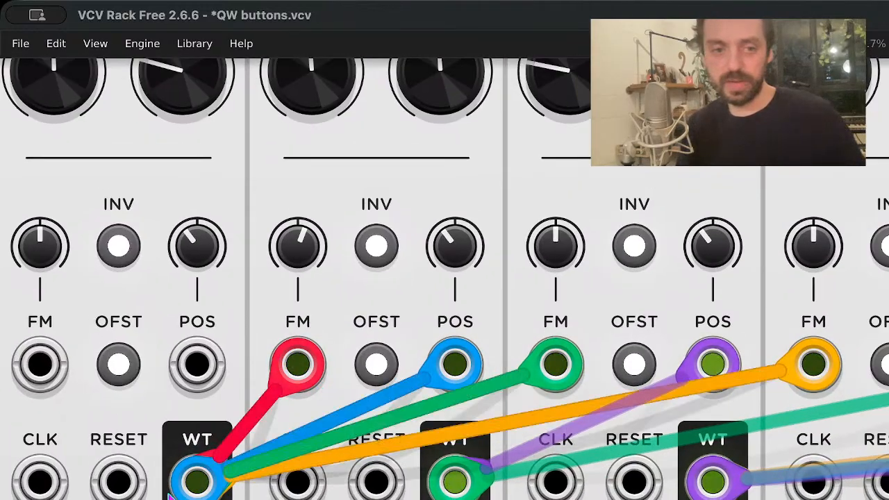
{"action": "left_click_drag", "start_coordinate": [118, 479], "coordinate": [63, 481]}
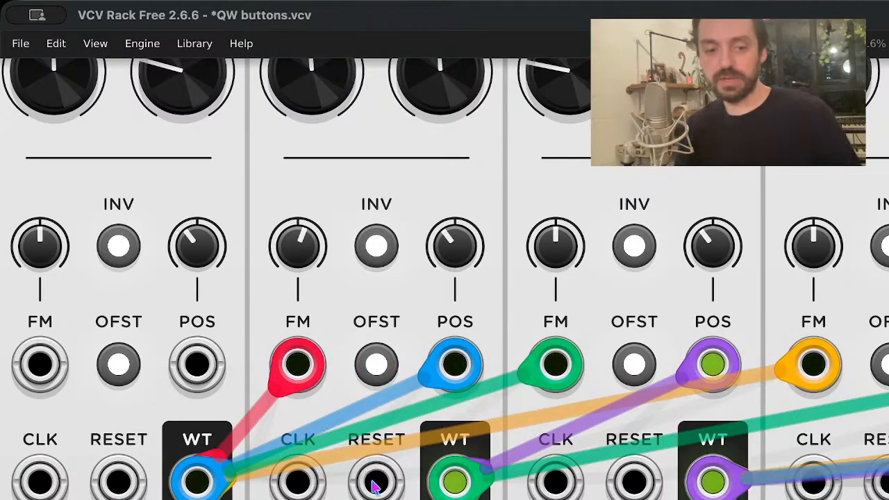
{"action": "left_click_drag", "start_coordinate": [375, 483], "coordinate": [552, 390]}
{"action": "left_click_drag", "start_coordinate": [376, 479], "coordinate": [310, 378]}
{"action": "left_click_drag", "start_coordinate": [587, 451], "coordinate": [809, 364]}
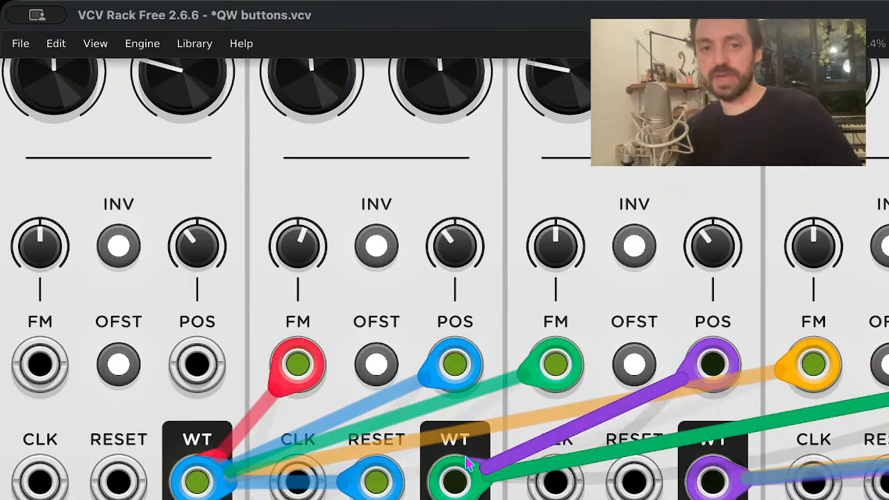
- Retune the SN-OSC oscillator by adjusting its FREQ and turning up its FINE tuning
{"action": "scroll", "coordinate": [465, 464], "scroll_direction": "up", "scroll_amount": 4}
{"action": "scroll", "coordinate": [470, 461], "scroll_direction": "down", "scroll_amount": 3}
{"action": "scroll", "coordinate": [470, 458], "scroll_direction": "down", "scroll_amount": 2}
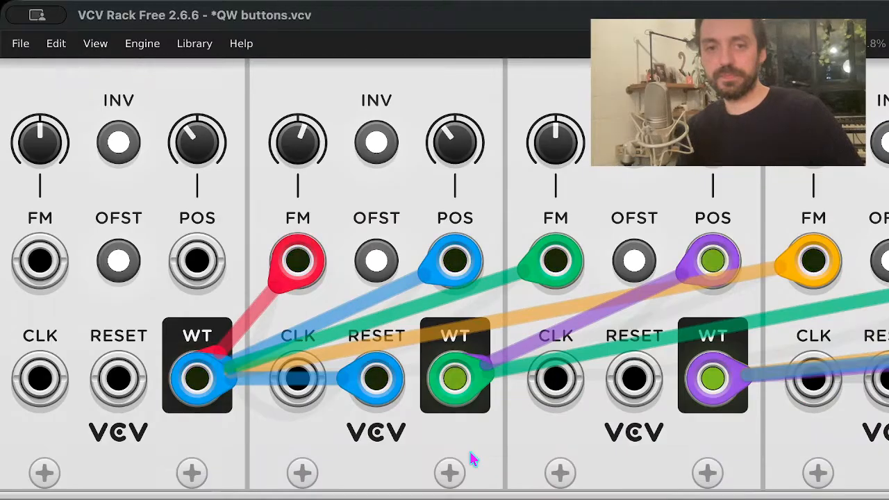
{"action": "scroll", "coordinate": [470, 451], "scroll_direction": "up", "scroll_amount": 5}
{"action": "scroll", "coordinate": [473, 446], "scroll_direction": "down", "scroll_amount": 5}
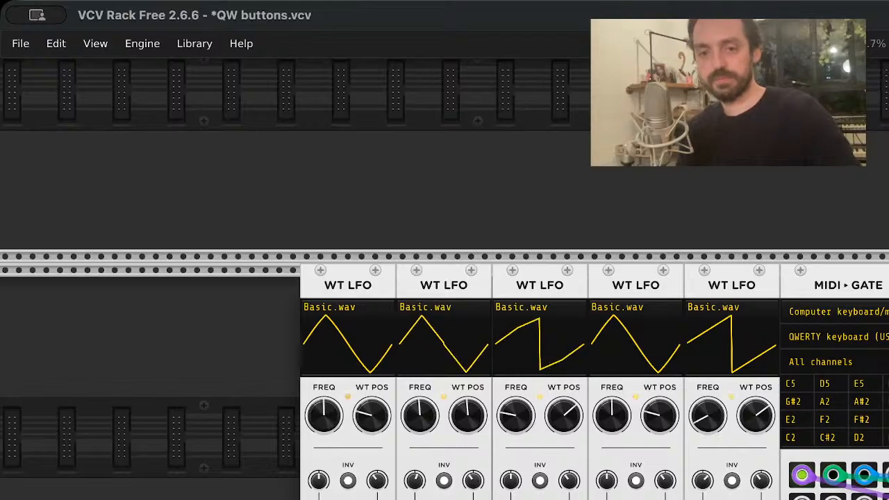
{"action": "scroll", "coordinate": [445, 381], "scroll_direction": "right", "scroll_amount": 5}
{"action": "scroll", "coordinate": [445, 381], "scroll_direction": "right", "scroll_amount": 2}
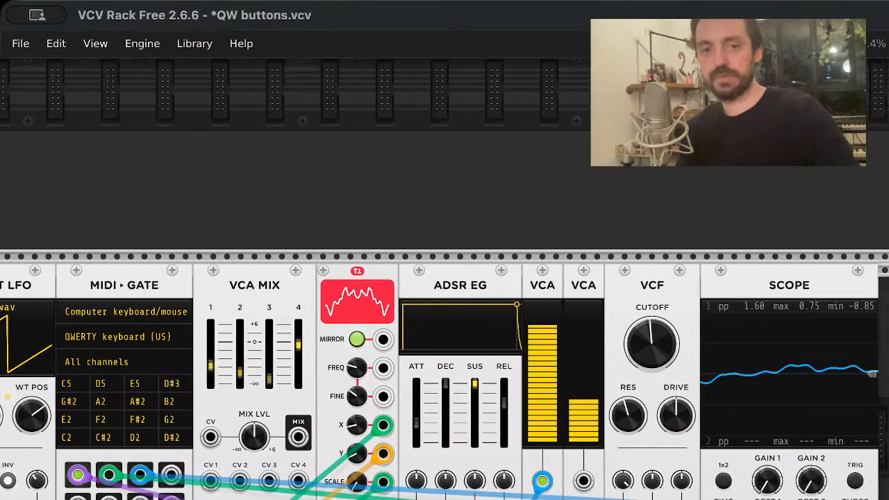
{"action": "mouse_move", "coordinate": [350, 370]}
{"action": "left_click_drag", "start_coordinate": [349, 369], "coordinate": [349, 335]}
{"action": "left_click_drag", "start_coordinate": [349, 370], "coordinate": [352, 401]}
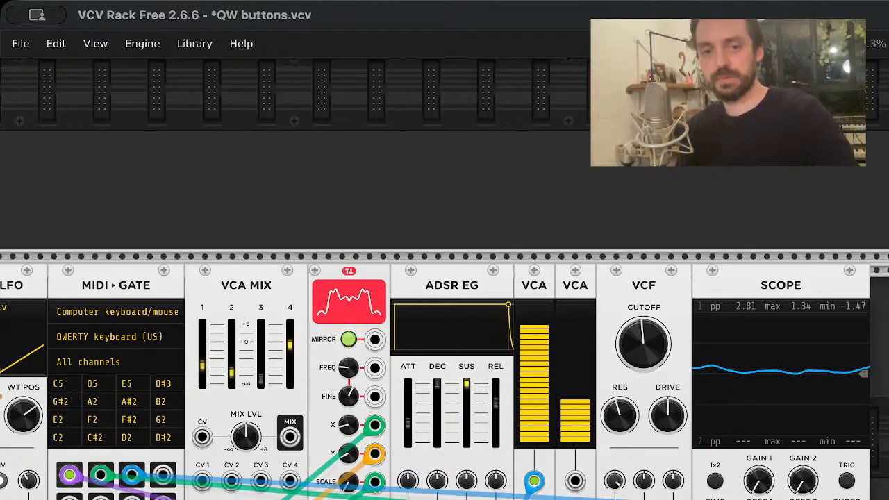
- Turn up the large knob of the Instruō module that follows the second VCA MIX
{"action": "scroll", "coordinate": [680, 464], "scroll_direction": "right", "scroll_amount": 10}
{"action": "scroll", "coordinate": [445, 382], "scroll_direction": "right", "scroll_amount": 5}
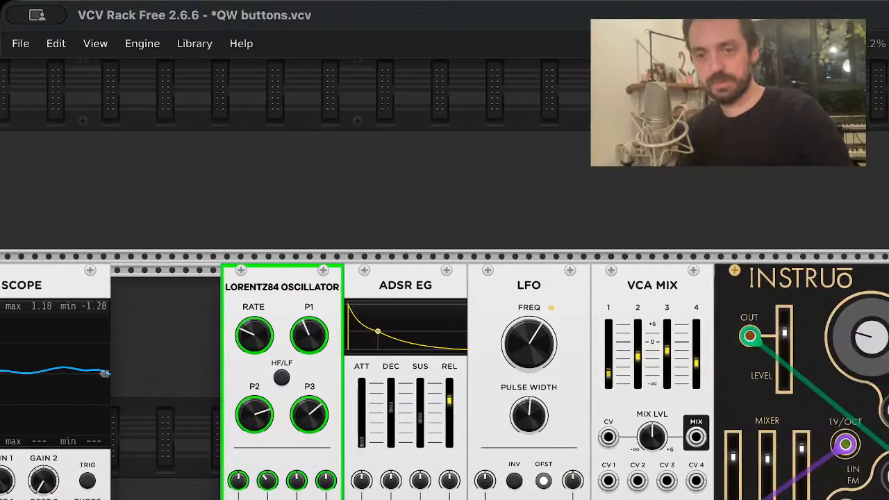
{"action": "mouse_move", "coordinate": [870, 362]}
{"action": "left_mouse_down"}
{"action": "mouse_move", "coordinate": [870, 337]}
{"action": "mouse_move", "coordinate": [870, 362]}
{"action": "left_mouse_up"}
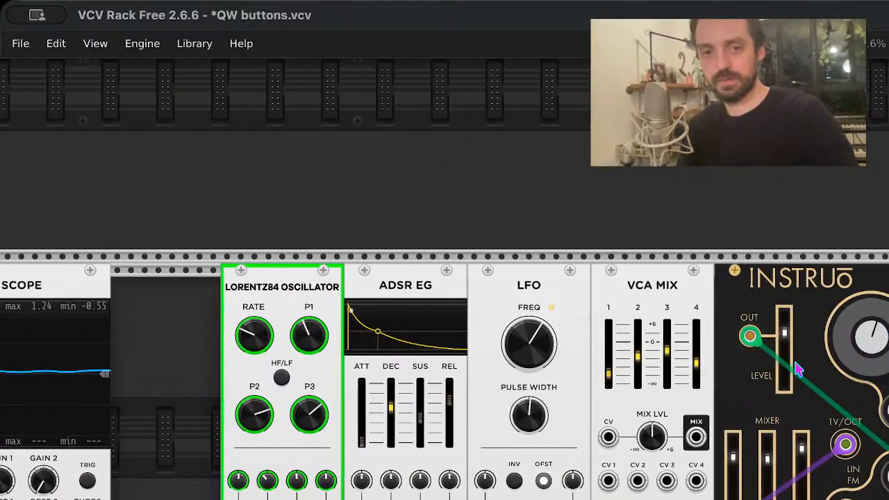
{"action": "scroll", "coordinate": [870, 361], "scroll_direction": "left", "scroll_amount": 1}
{"action": "scroll", "coordinate": [537, 451], "scroll_direction": "right", "scroll_amount": 5}
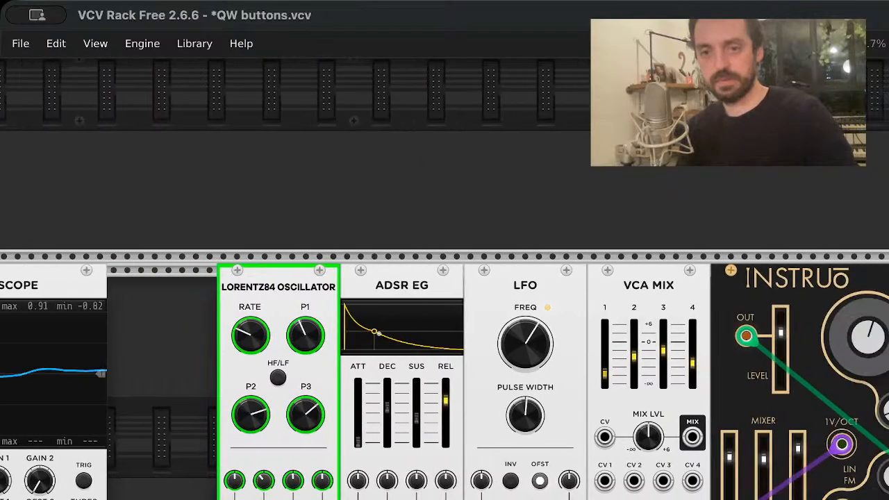
{"action": "mouse_move", "coordinate": [536, 451]}
{"action": "left_mouse_down"}
{"action": "mouse_move", "coordinate": [528, 476]}
{"action": "mouse_move", "coordinate": [529, 466]}
{"action": "left_mouse_up"}
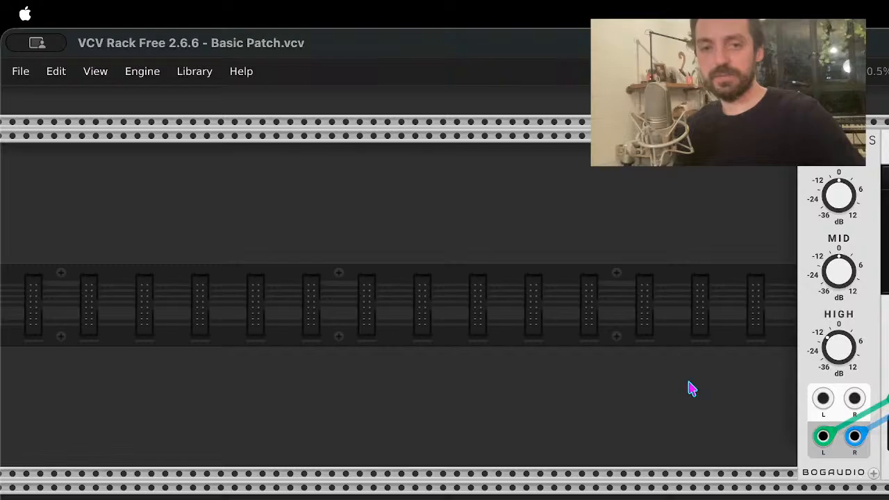
{"action": "scroll", "coordinate": [444, 306], "scroll_direction": "right", "scroll_amount": 5}
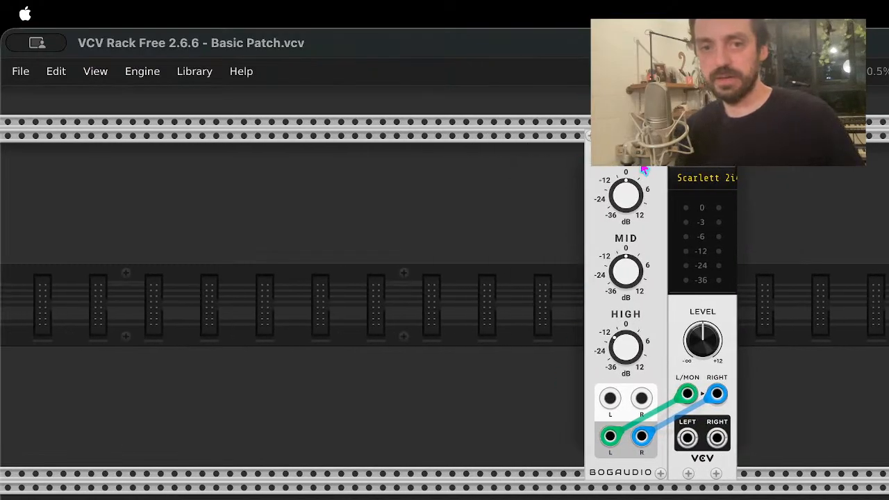
{"action": "mouse_move", "coordinate": [641, 169]}
{"action": "left_mouse_down"}
{"action": "mouse_move", "coordinate": [624, 169]}
{"action": "mouse_move", "coordinate": [643, 169]}
{"action": "left_mouse_up"}
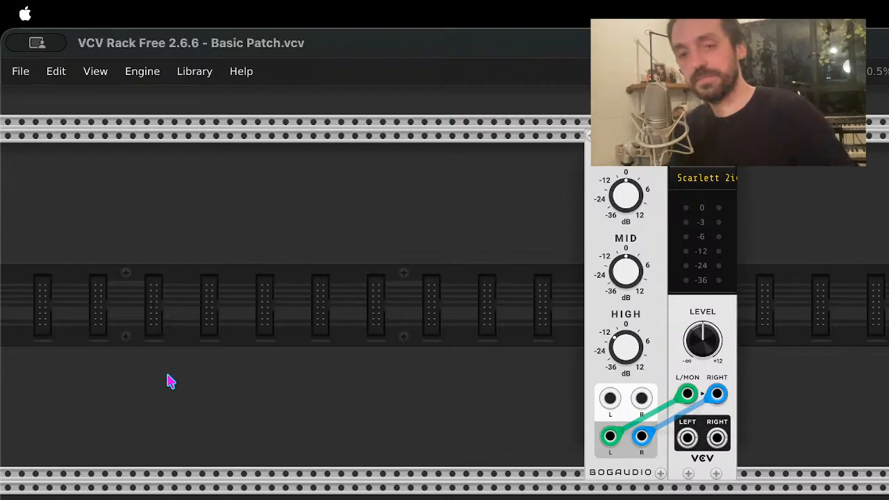
{"action": "scroll", "coordinate": [170, 381], "scroll_direction": "up", "scroll_amount": 5}
{"action": "scroll", "coordinate": [170, 380], "scroll_direction": "down", "scroll_amount": 2}
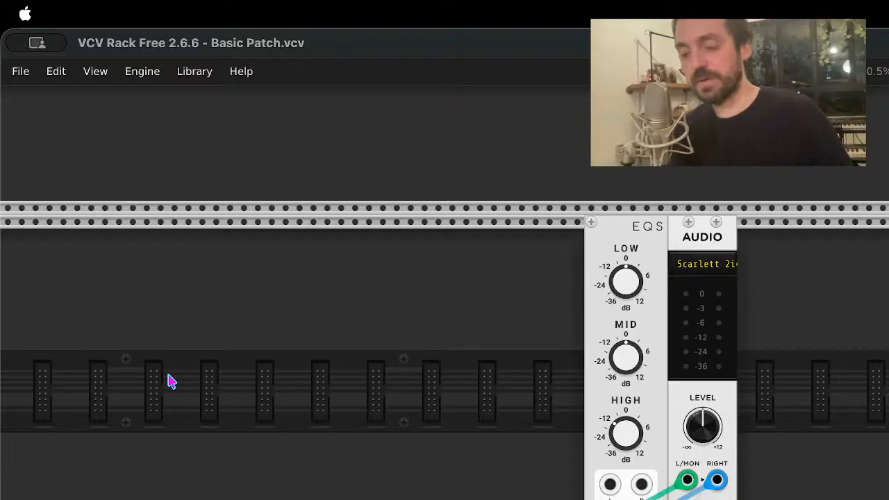
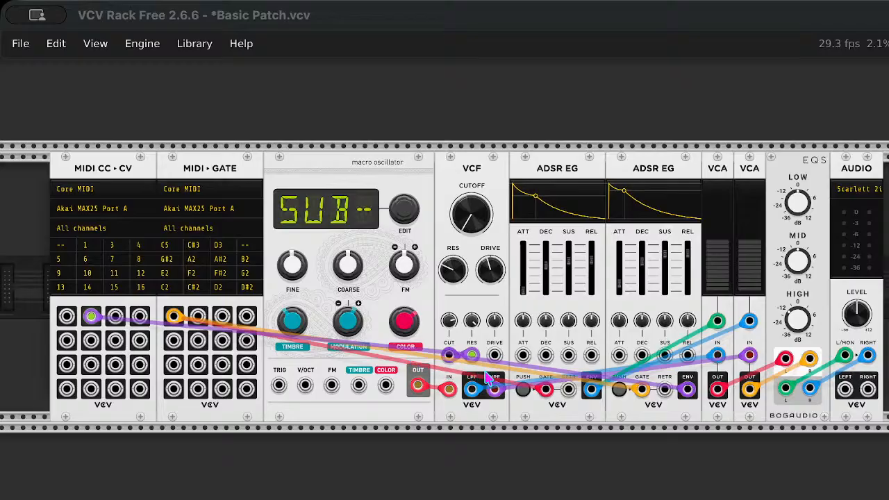
- Check the MIDI-GATE outputs, the VCA levels and the VCF cutoff in the Basic Patch
{"action": "mouse_move", "coordinate": [589, 277]}
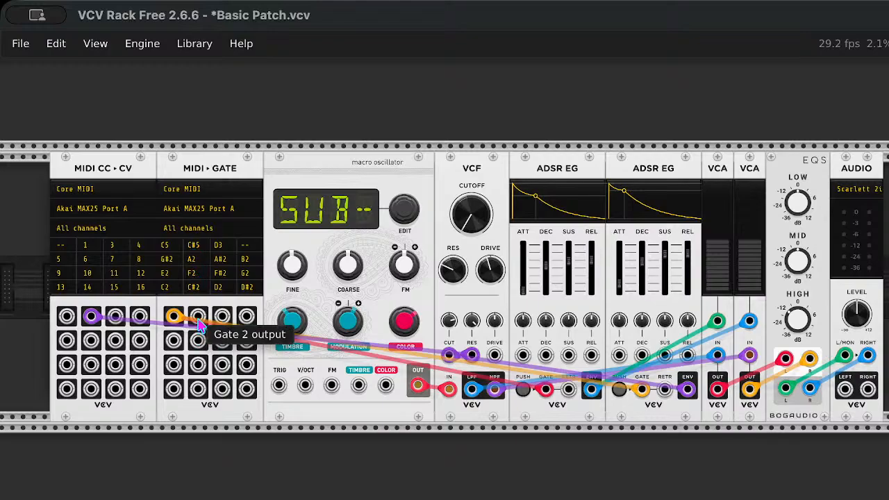
{"action": "left_click_drag", "start_coordinate": [198, 317], "coordinate": [173, 316]}
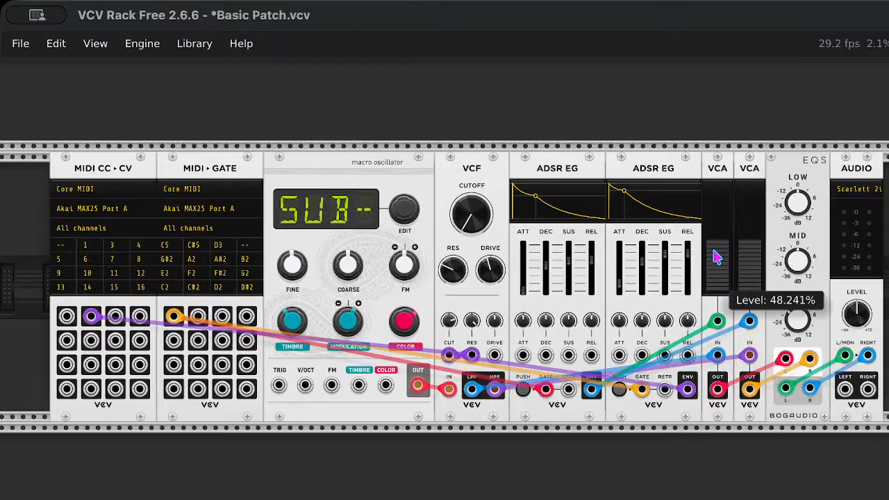
{"action": "mouse_move", "coordinate": [715, 215]}
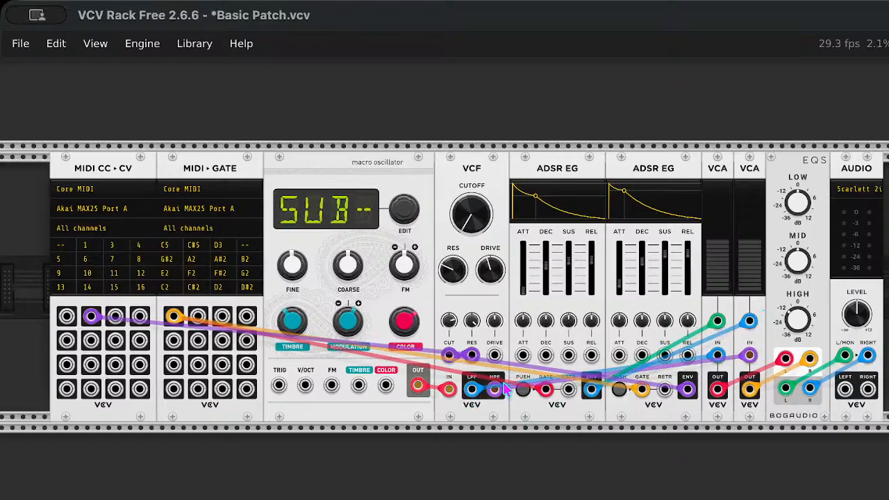
{"action": "left_click_drag", "start_coordinate": [471, 214], "coordinate": [470, 232]}
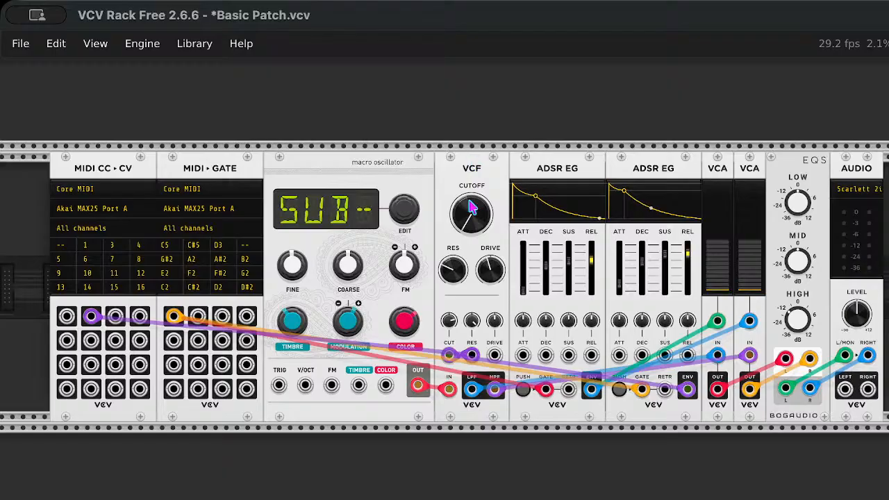
{"action": "mouse_move", "coordinate": [475, 219]}
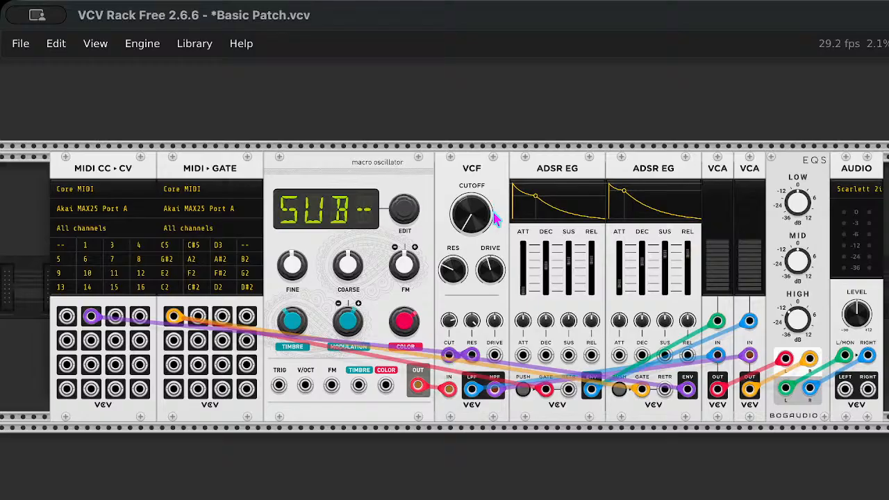
{"action": "mouse_move", "coordinate": [92, 321]}
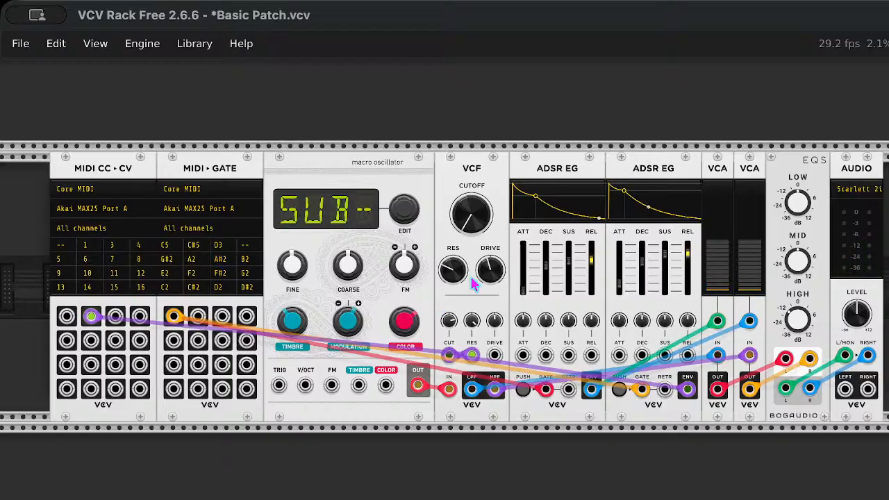
- Adjust the VCF's resonance and raise its cutoff CV amount to maximum
{"action": "mouse_move", "coordinate": [458, 270]}
{"action": "left_click_drag", "start_coordinate": [458, 273], "coordinate": [457, 232]}
{"action": "left_click_drag", "start_coordinate": [449, 322], "coordinate": [450, 272]}
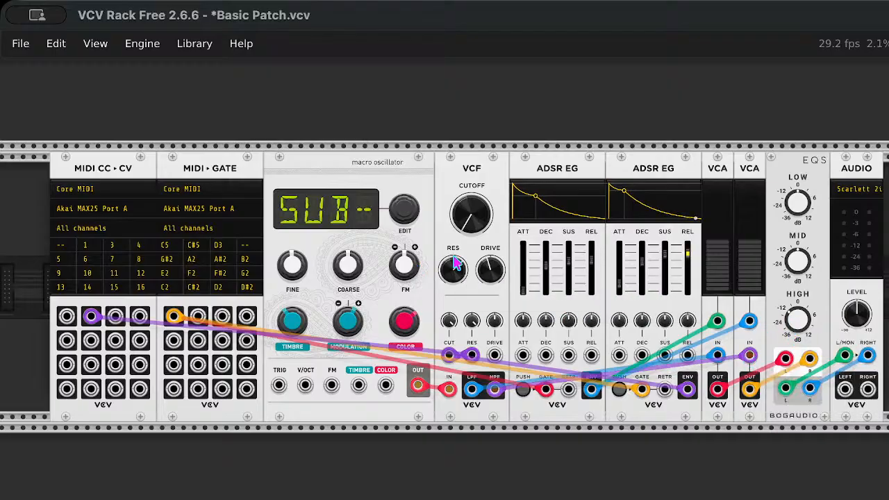
{"action": "left_click_drag", "start_coordinate": [453, 269], "coordinate": [453, 297]}
- Raise the VCF's drive slightly and reduce its resonance and cutoff CV amounts, centring the cutoff one
{"action": "left_click_drag", "start_coordinate": [483, 270], "coordinate": [482, 261]}
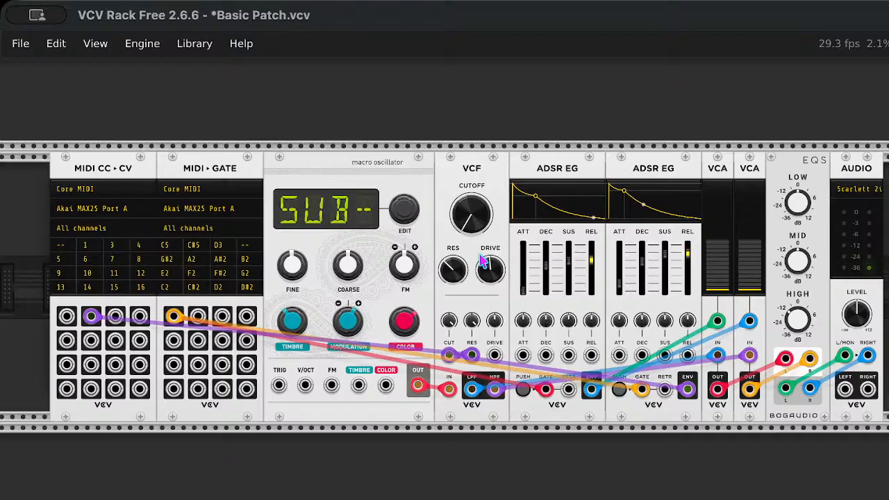
{"action": "left_click_drag", "start_coordinate": [477, 329], "coordinate": [477, 361]}
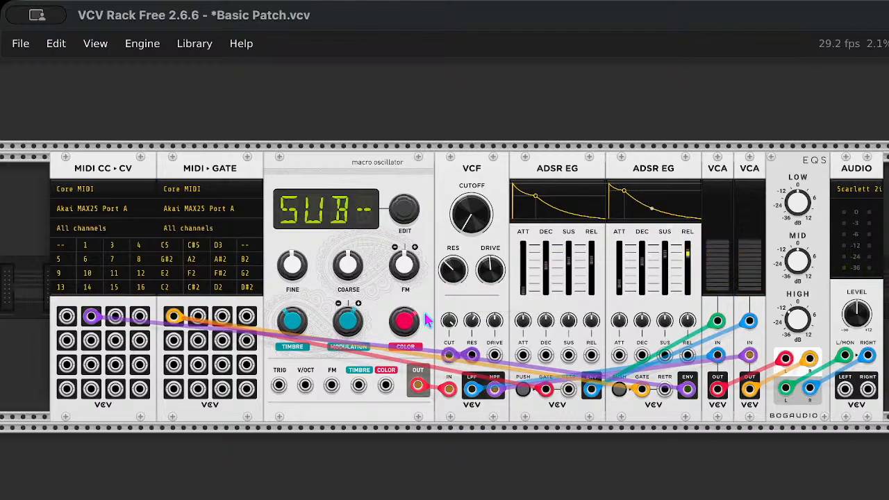
{"action": "left_click_drag", "start_coordinate": [449, 320], "coordinate": [448, 350]}
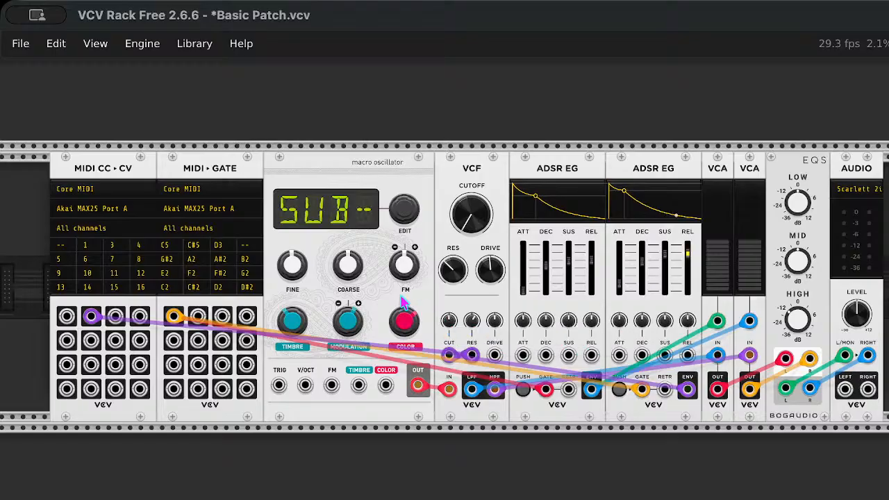
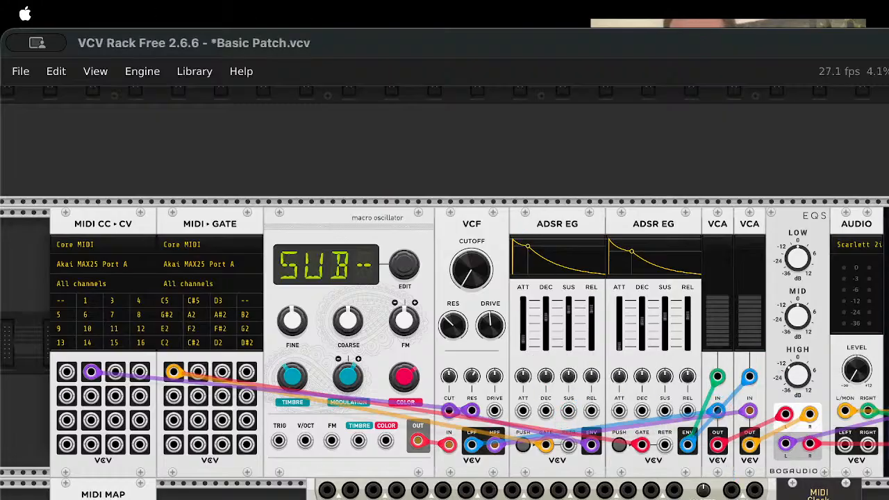
- Raise the output level of the AUDIO module beside the Temporal Deck to about its midpoint
{"action": "scroll", "coordinate": [444, 312], "scroll_direction": "right", "scroll_amount": 9}
{"action": "scroll", "coordinate": [444, 312], "scroll_direction": "left", "scroll_amount": 3}
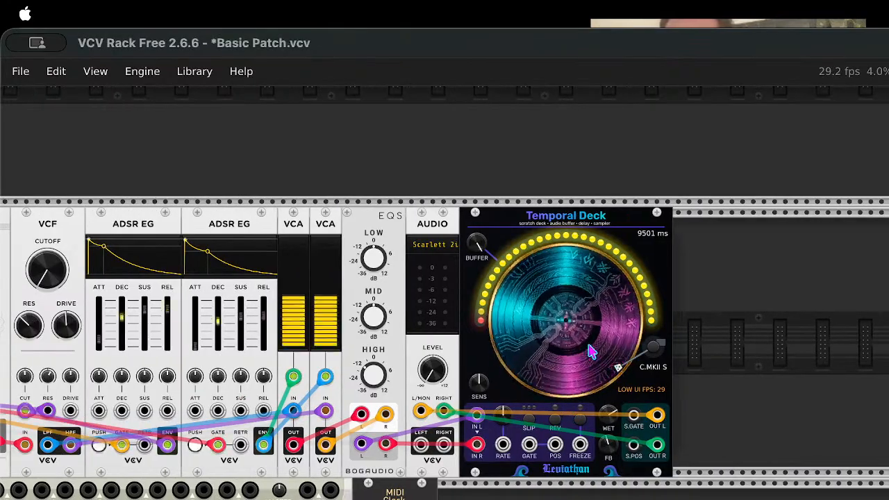
{"action": "left_click_drag", "start_coordinate": [432, 369], "coordinate": [432, 329]}
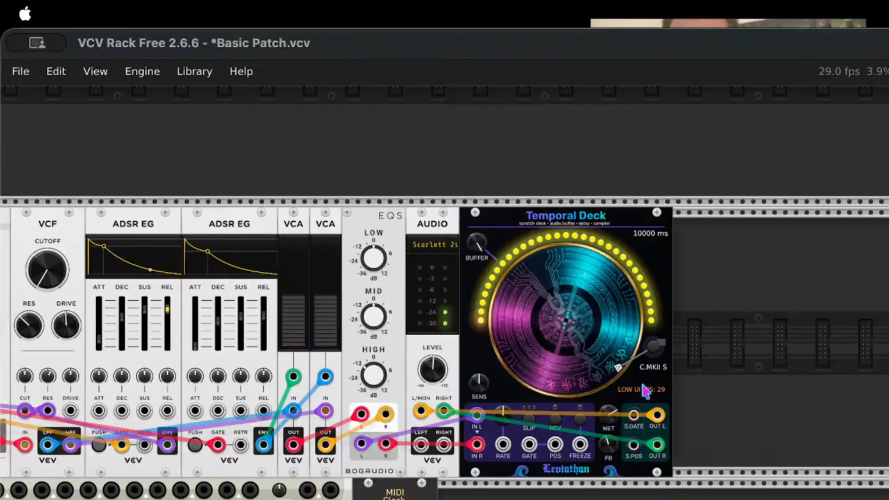
- Lower the Temporal Deck's wet amount and move the module slightly away from the AUDIO module
{"action": "left_click_drag", "start_coordinate": [609, 414], "coordinate": [608, 467]}
{"action": "left_click_drag", "start_coordinate": [526, 347], "coordinate": [553, 371]}
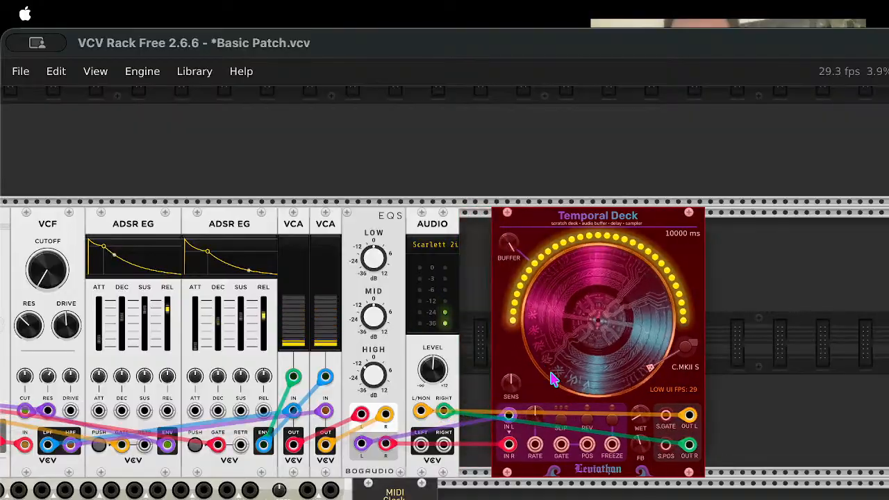
{"action": "left_click", "coordinate": [792, 282]}
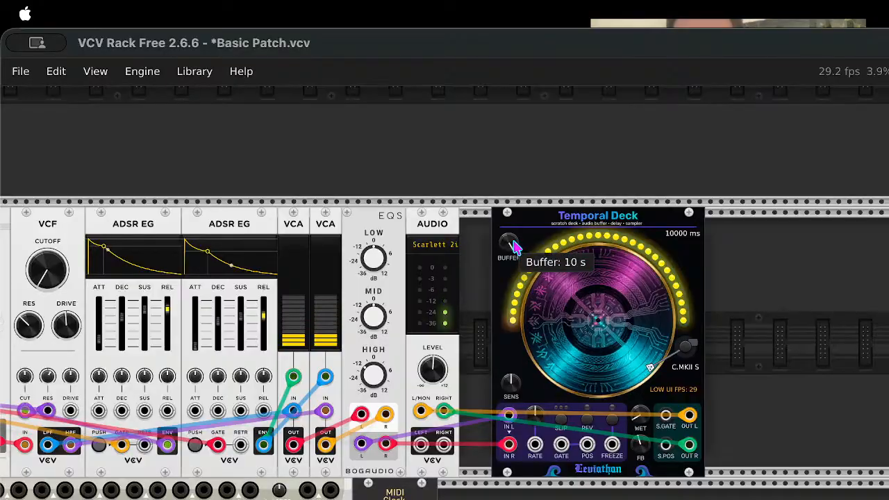
- Shorten the Temporal Deck's buffer considerably, raise its wet amount, and shift the module a little further from the AUDIO module
{"action": "left_click_drag", "start_coordinate": [509, 243], "coordinate": [509, 309]}
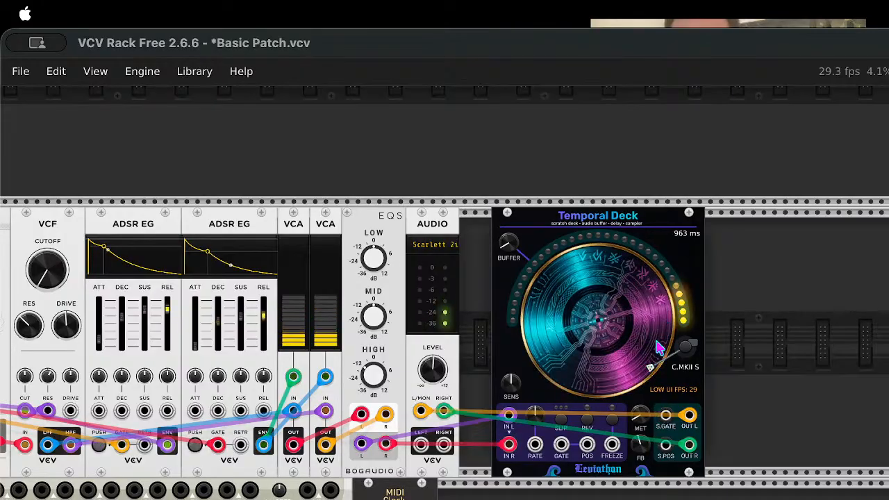
{"action": "left_click_drag", "start_coordinate": [646, 415], "coordinate": [645, 369]}
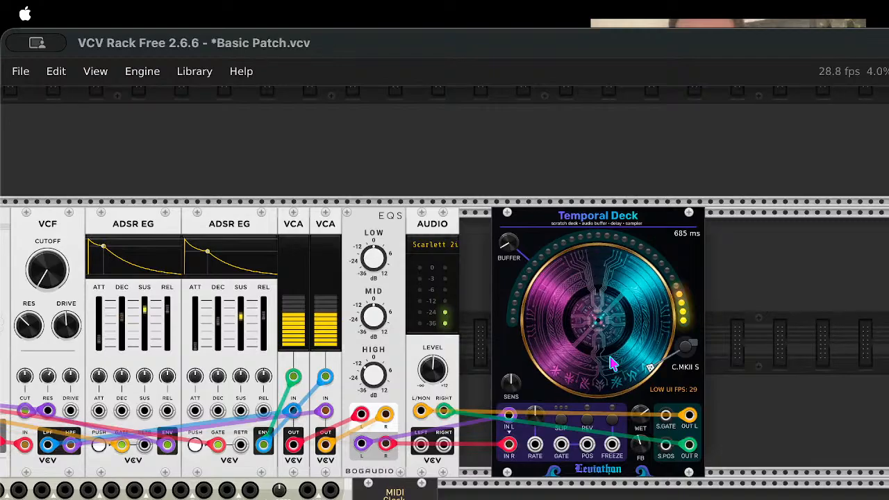
{"action": "left_click_drag", "start_coordinate": [697, 327], "coordinate": [708, 326]}
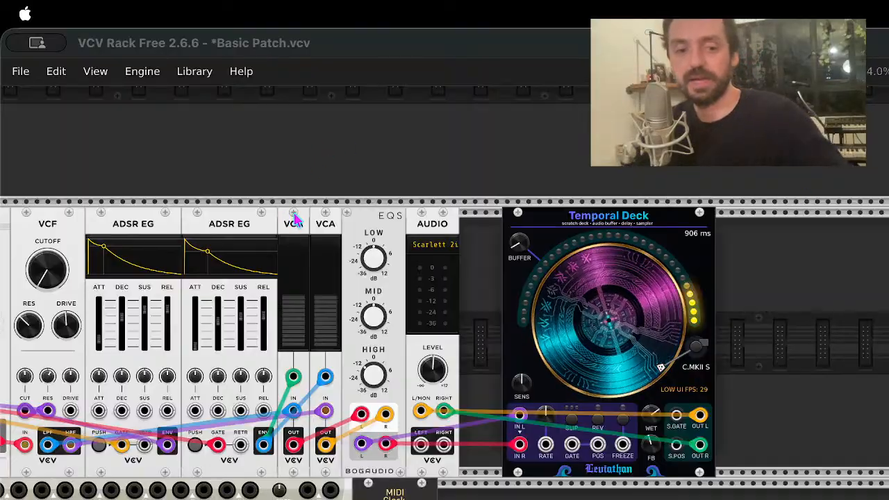
- Browse the module library and add the Voxglitch Glitch Sequencer to the rack
{"action": "scroll", "coordinate": [321, 323], "scroll_direction": "up", "scroll_amount": 2}
{"action": "scroll", "coordinate": [319, 332], "scroll_direction": "down", "scroll_amount": 5}
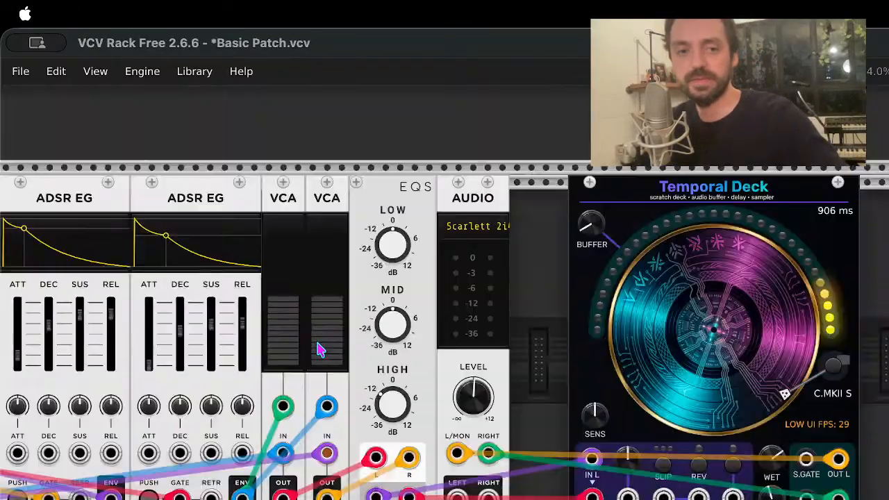
{"action": "right_click", "coordinate": [475, 394]}
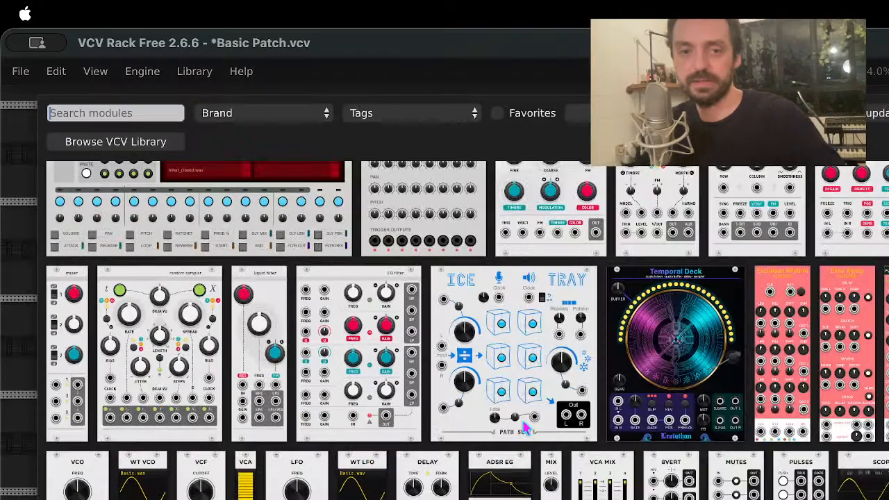
{"action": "scroll", "coordinate": [528, 409], "scroll_direction": "up", "scroll_amount": 5}
{"action": "scroll", "coordinate": [534, 406], "scroll_direction": "down", "scroll_amount": 3}
{"action": "scroll", "coordinate": [539, 405], "scroll_direction": "down", "scroll_amount": 5}
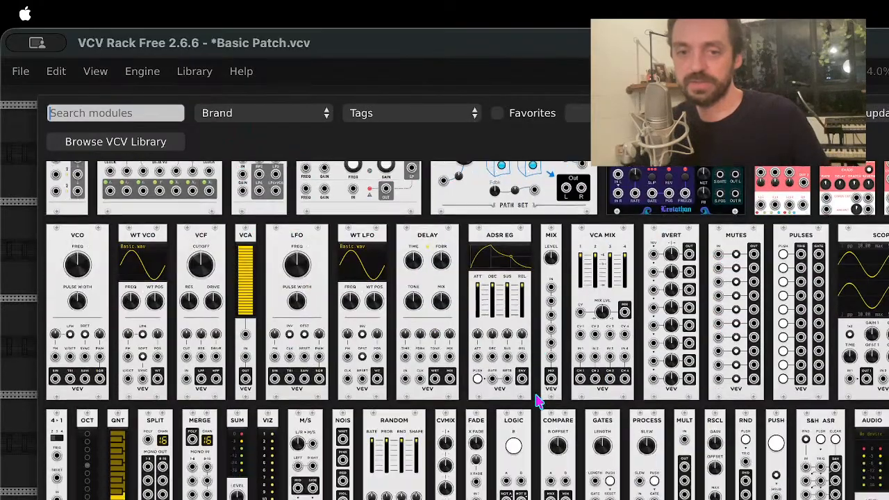
{"action": "scroll", "coordinate": [538, 405], "scroll_direction": "up", "scroll_amount": 6}
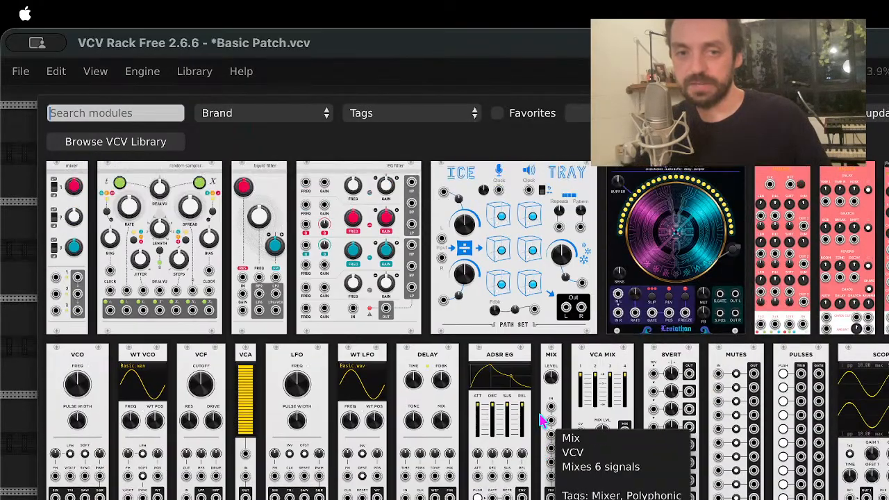
{"action": "scroll", "coordinate": [542, 419], "scroll_direction": "up", "scroll_amount": 4}
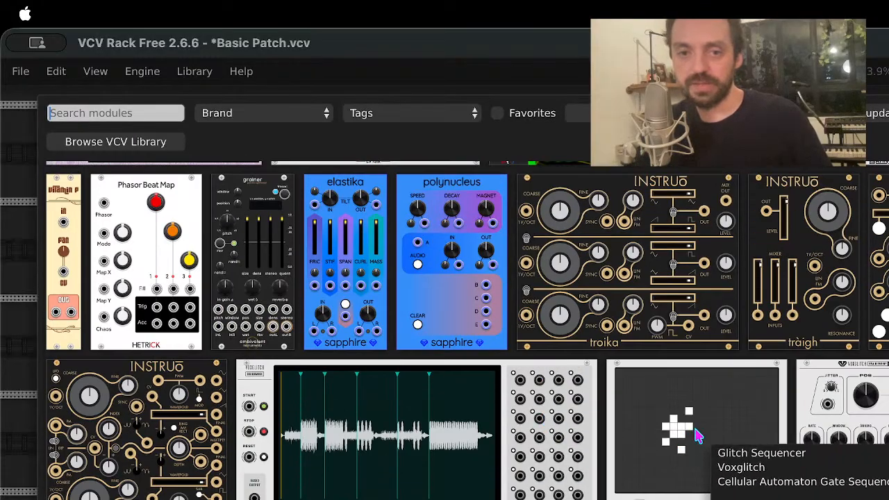
{"action": "left_click", "coordinate": [698, 435]}
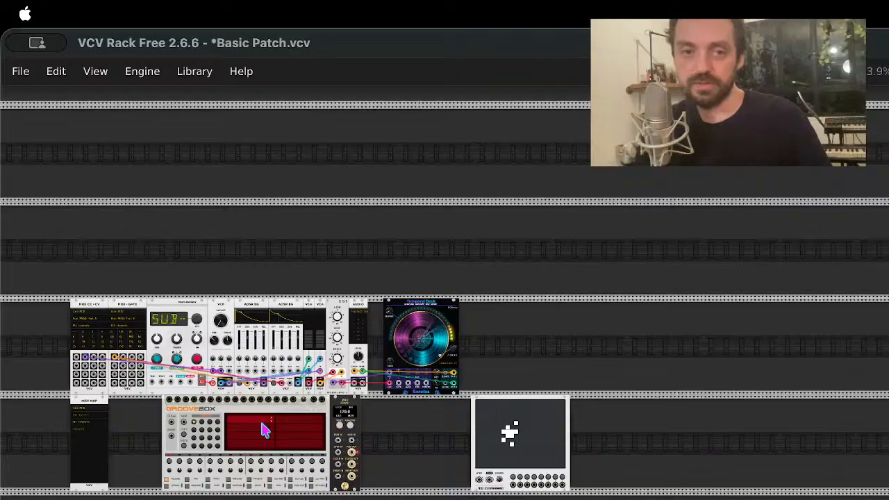
- Delete the Temporal Deck and place the Glitch Sequencer between the EQS and AUDIO modules
{"action": "scroll", "coordinate": [484, 471], "scroll_direction": "up", "scroll_amount": 5}
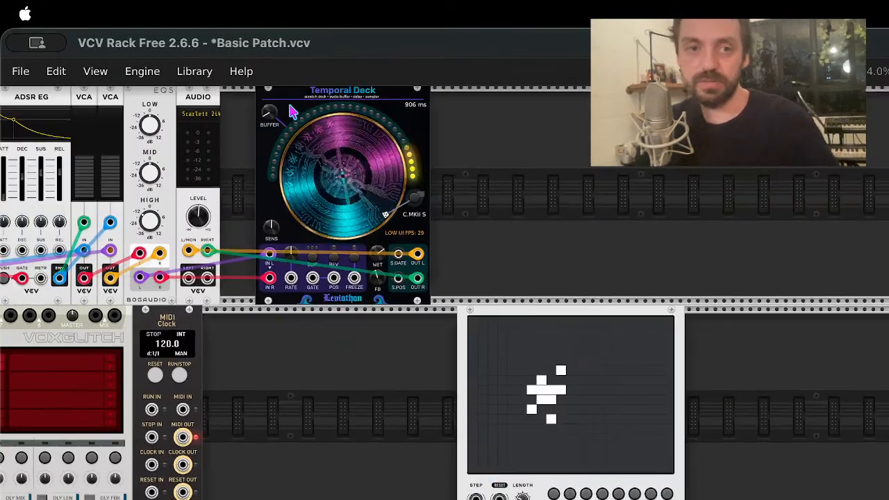
{"action": "key", "text": "BackSpace"}
{"action": "left_click_drag", "start_coordinate": [512, 371], "coordinate": [237, 186]}
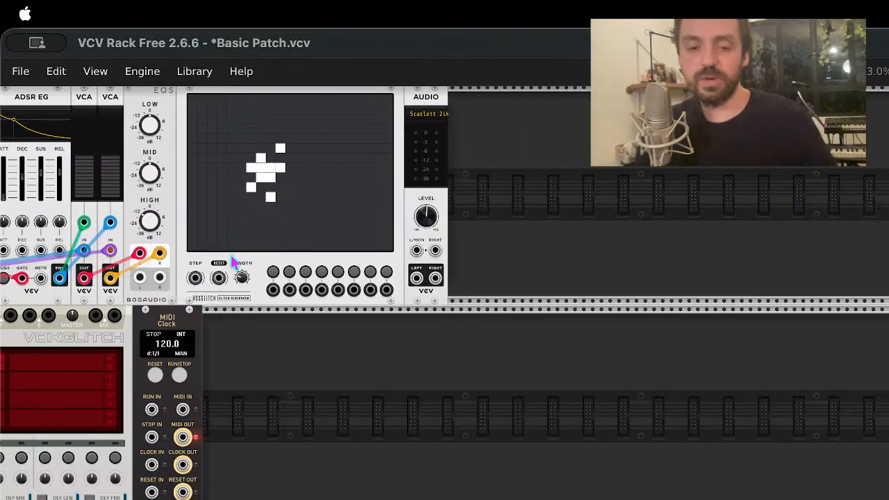
- Patch the C#5 output of the MIDI-GATE module into the Glitch Sequencer's STEP input
{"action": "scroll", "coordinate": [232, 260], "scroll_direction": "down", "scroll_amount": 3}
{"action": "scroll", "coordinate": [238, 267], "scroll_direction": "up", "scroll_amount": 4}
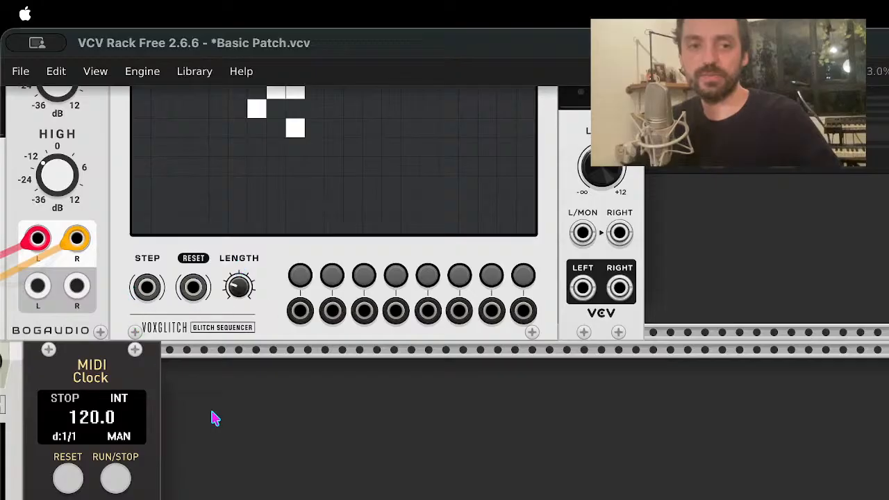
{"action": "scroll", "coordinate": [445, 292], "scroll_direction": "up", "scroll_amount": 5}
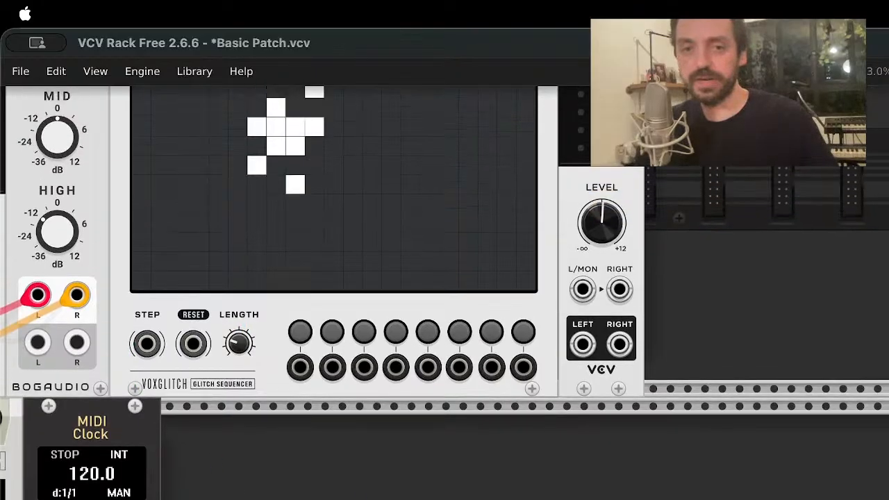
{"action": "scroll", "coordinate": [445, 322], "scroll_direction": "left", "scroll_amount": 10}
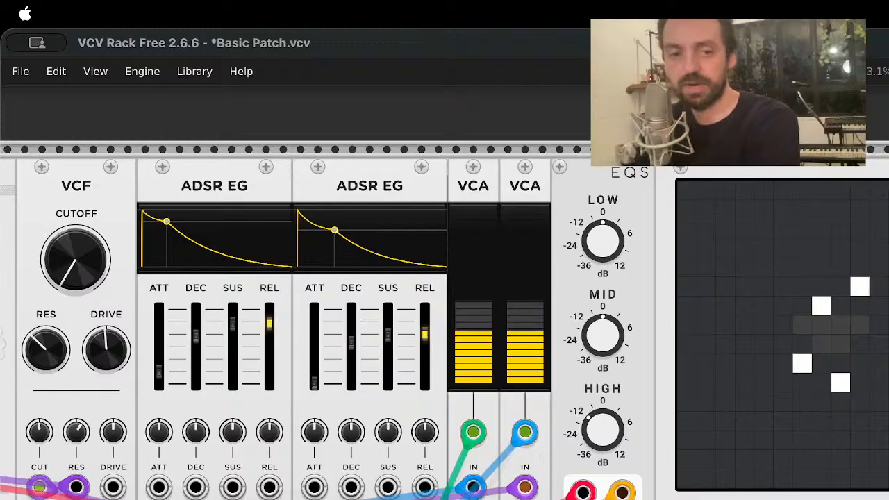
{"action": "scroll", "coordinate": [444, 327], "scroll_direction": "left", "scroll_amount": 10}
{"action": "scroll", "coordinate": [445, 326], "scroll_direction": "right", "scroll_amount": 15}
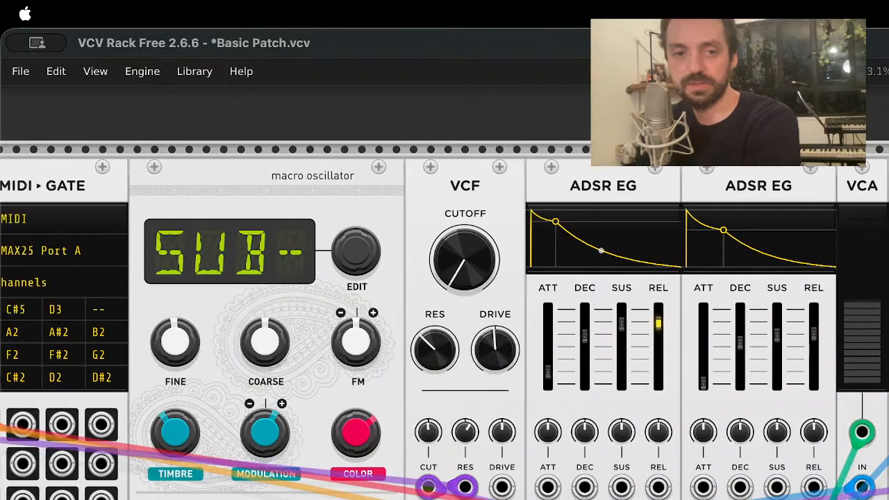
{"action": "scroll", "coordinate": [444, 326], "scroll_direction": "left", "scroll_amount": 6}
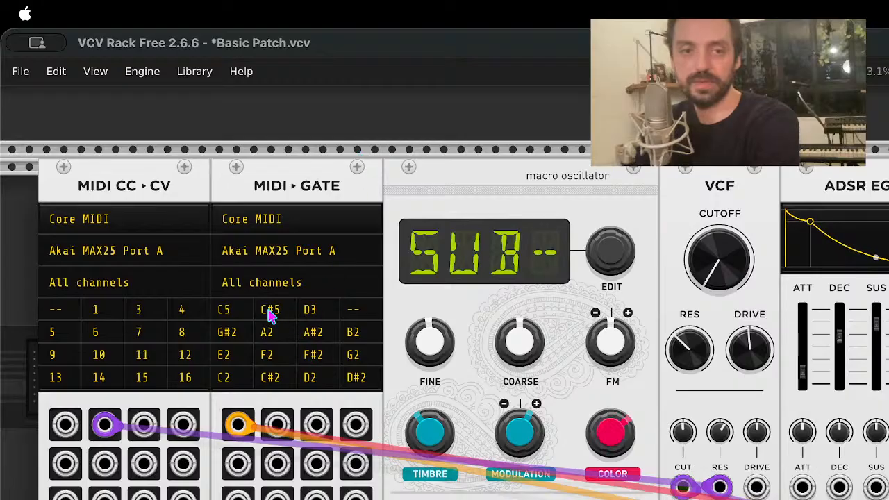
{"action": "left_click_drag", "start_coordinate": [277, 424], "coordinate": [403, 499]}
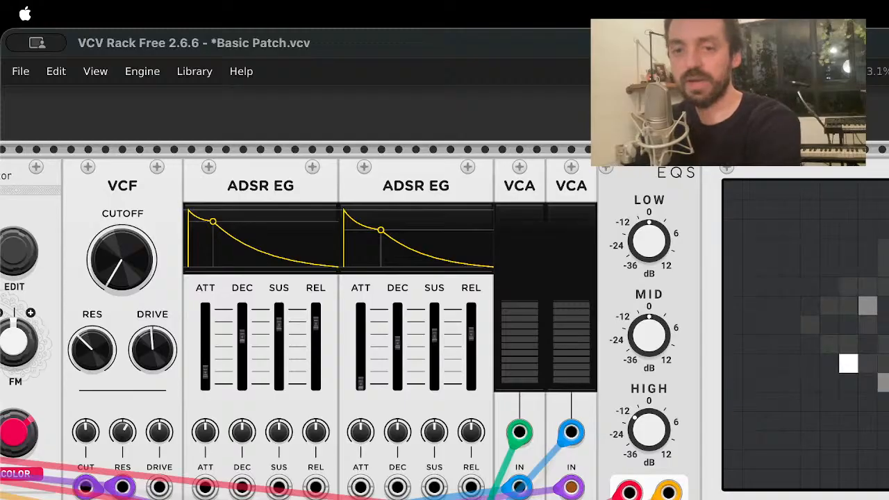
- Select the Glitch Sequencer's fourth trigger output and mark cells on the grid
{"action": "scroll", "coordinate": [445, 291], "scroll_direction": "down", "scroll_amount": 3}
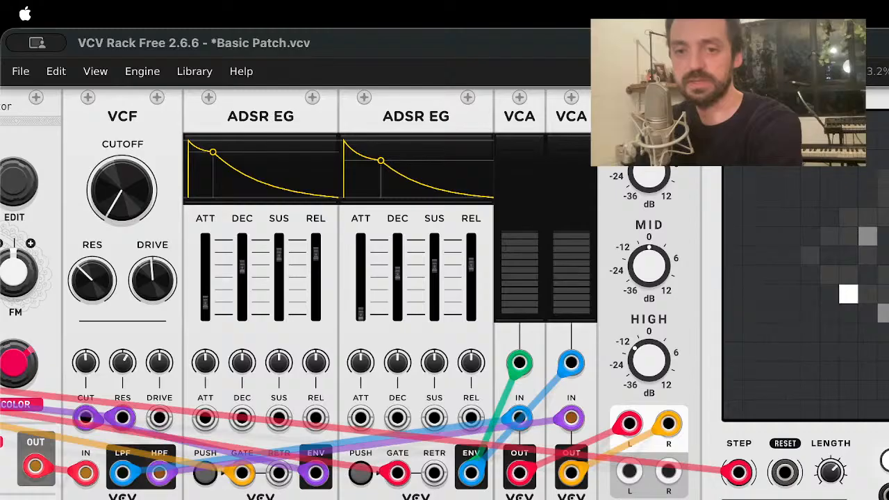
{"action": "scroll", "coordinate": [879, 445], "scroll_direction": "down", "scroll_amount": 4}
{"action": "scroll", "coordinate": [876, 479], "scroll_direction": "up", "scroll_amount": 7}
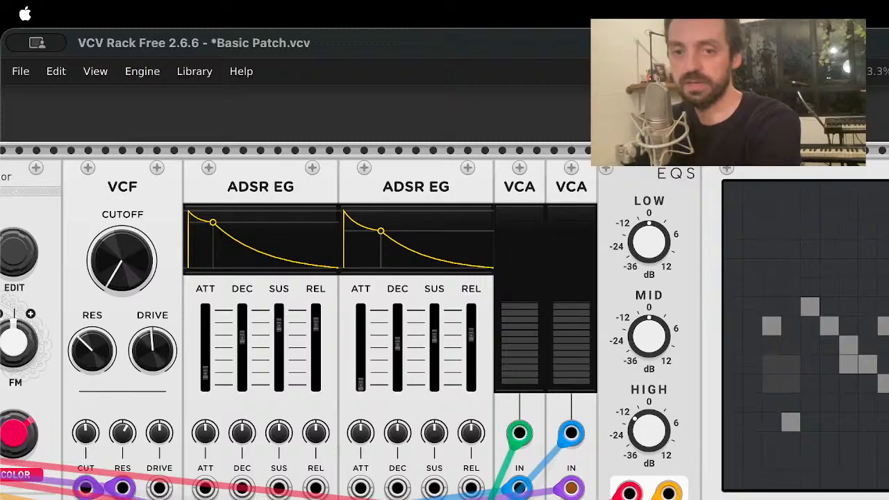
{"action": "left_click_drag", "start_coordinate": [825, 499], "coordinate": [792, 472]}
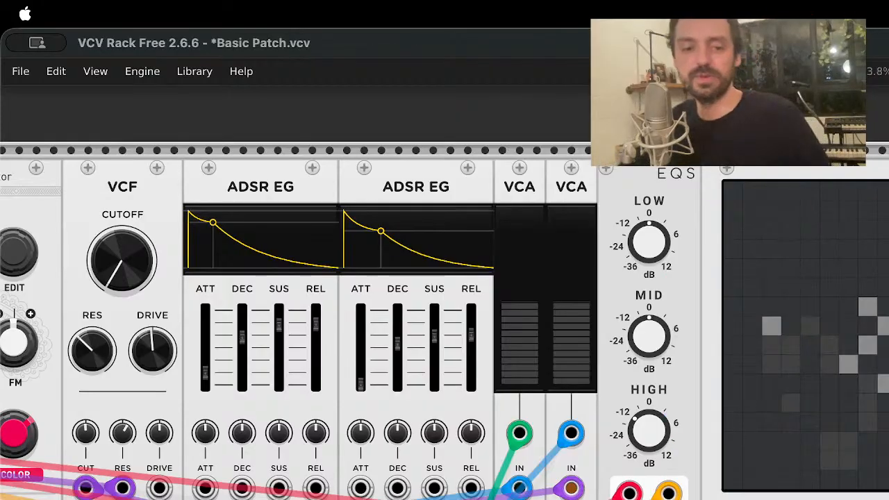
- Add the Kathode visual module from the module library and place it directly beside the MIDI Clock
{"action": "scroll", "coordinate": [819, 382], "scroll_direction": "up", "scroll_amount": 5}
{"action": "scroll", "coordinate": [819, 383], "scroll_direction": "down", "scroll_amount": 10}
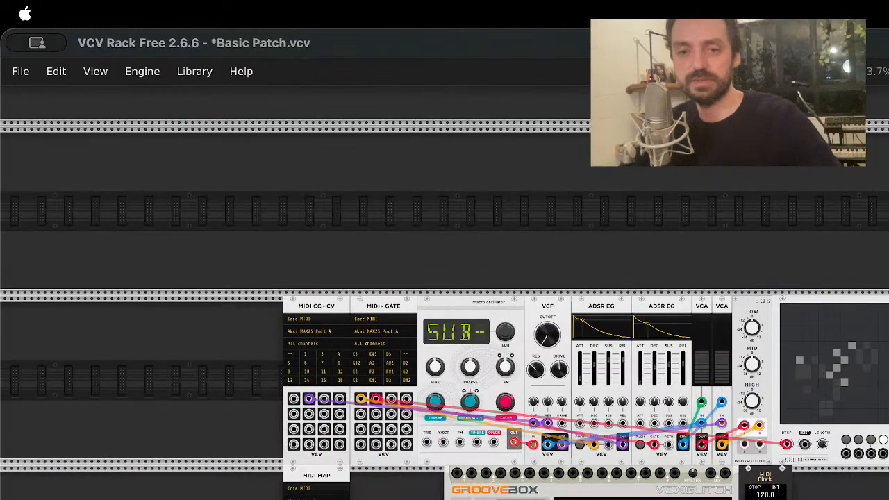
{"action": "key", "text": "Return"}
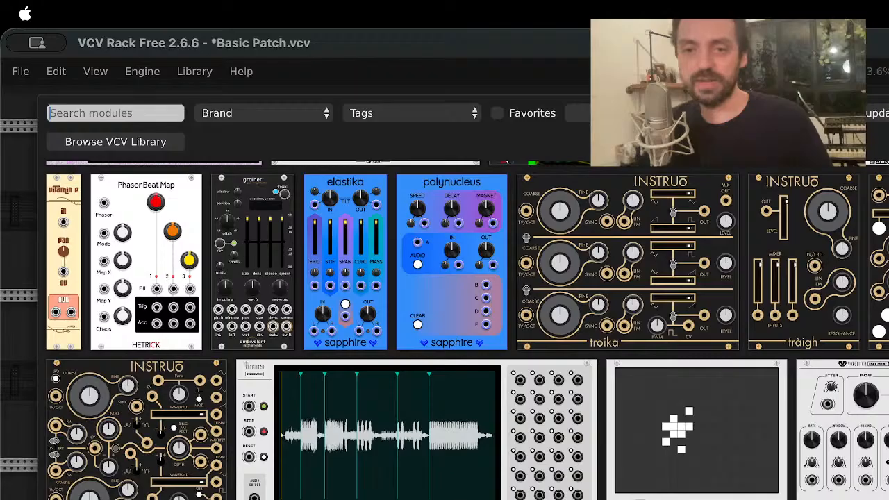
{"action": "scroll", "coordinate": [467, 330], "scroll_direction": "down", "scroll_amount": 10}
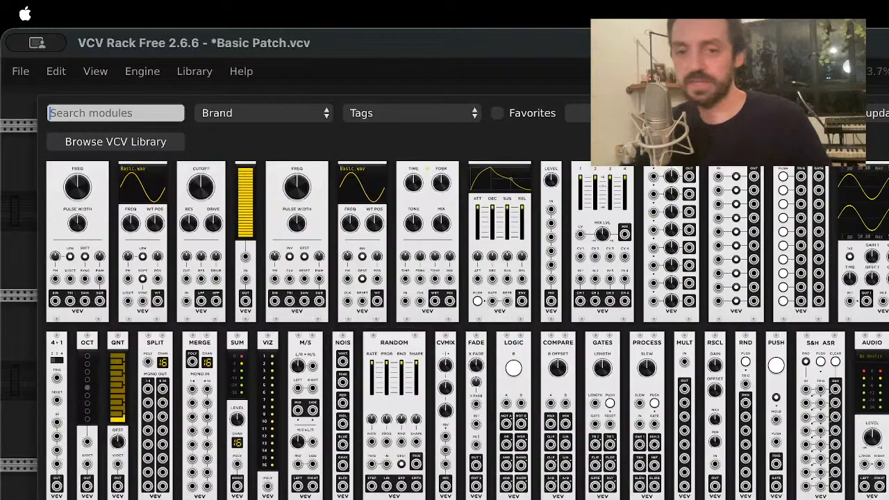
{"action": "scroll", "coordinate": [704, 333], "scroll_direction": "up", "scroll_amount": 10}
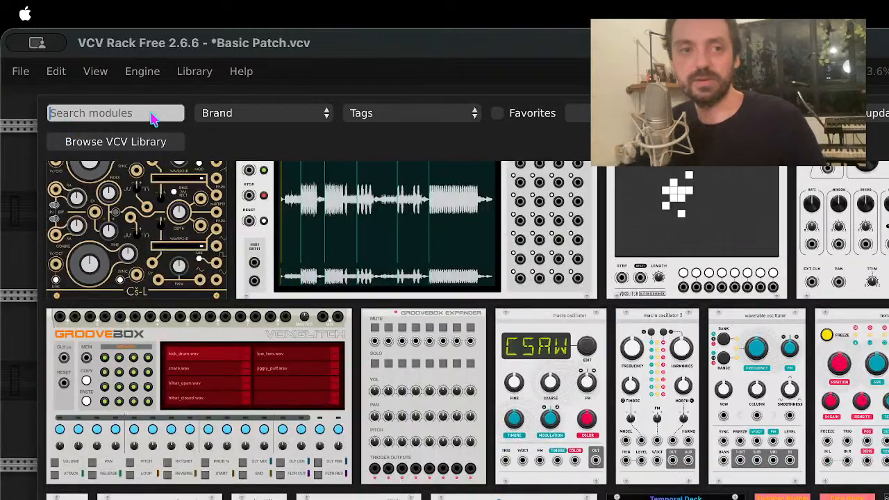
{"action": "scroll", "coordinate": [217, 336], "scroll_direction": "up", "scroll_amount": 5}
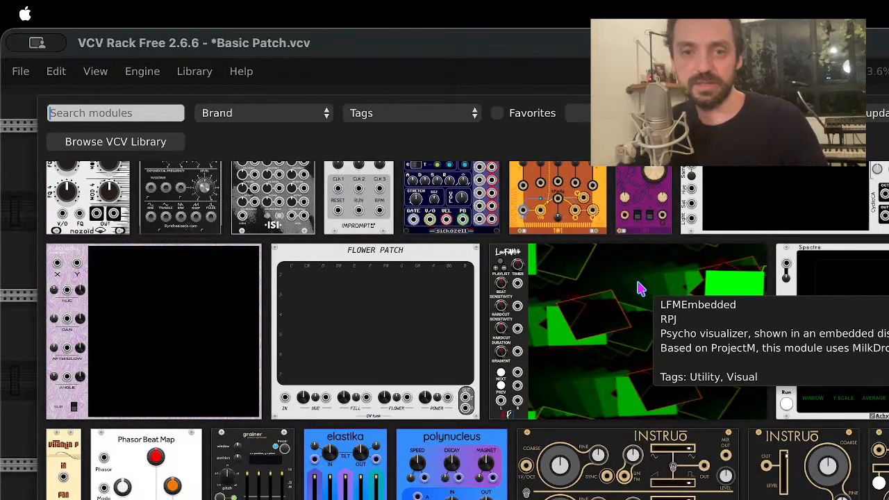
{"action": "left_click", "coordinate": [165, 327]}
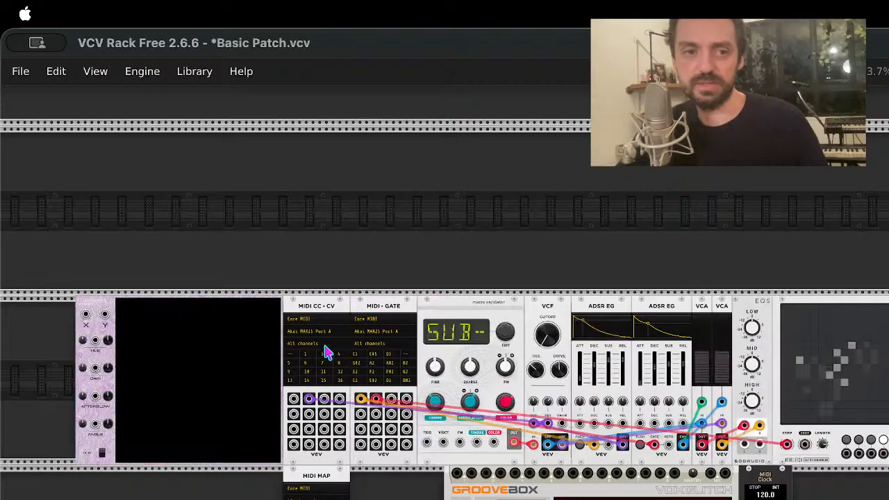
{"action": "left_click_drag", "start_coordinate": [209, 347], "coordinate": [888, 499]}
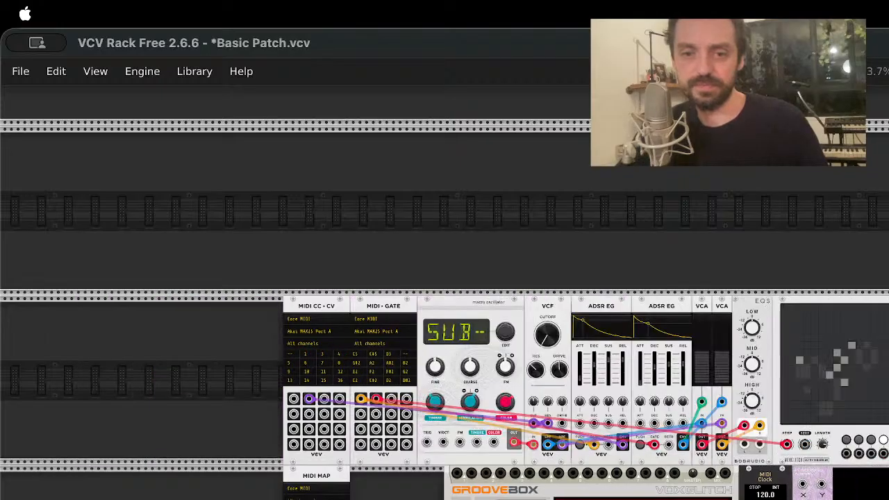
- Raise the Kathode's hue and turn its hue CV amount below centre
{"action": "scroll", "coordinate": [882, 493], "scroll_direction": "down", "scroll_amount": 3}
{"action": "scroll", "coordinate": [882, 493], "scroll_direction": "up", "scroll_amount": 8}
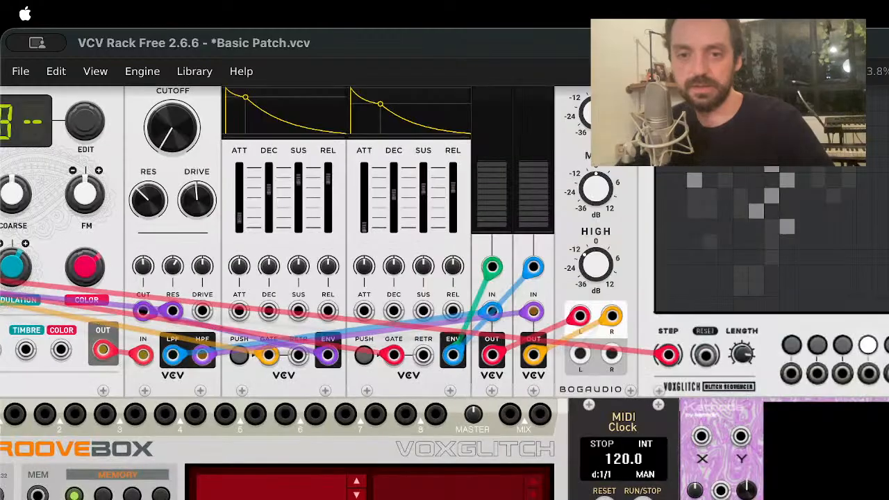
{"action": "scroll", "coordinate": [761, 403], "scroll_direction": "down", "scroll_amount": 3}
{"action": "scroll", "coordinate": [761, 403], "scroll_direction": "up", "scroll_amount": 4}
{"action": "scroll", "coordinate": [761, 403], "scroll_direction": "up", "scroll_amount": 3}
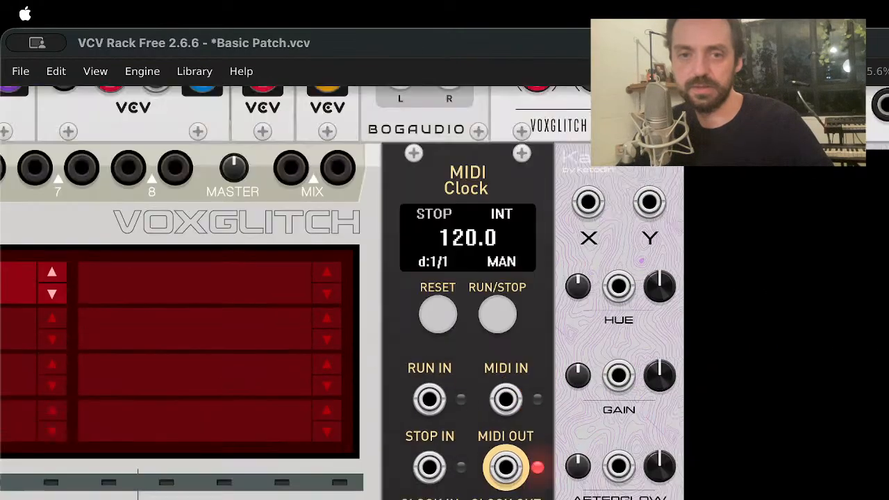
{"action": "left_click_drag", "start_coordinate": [659, 344], "coordinate": [659, 326]}
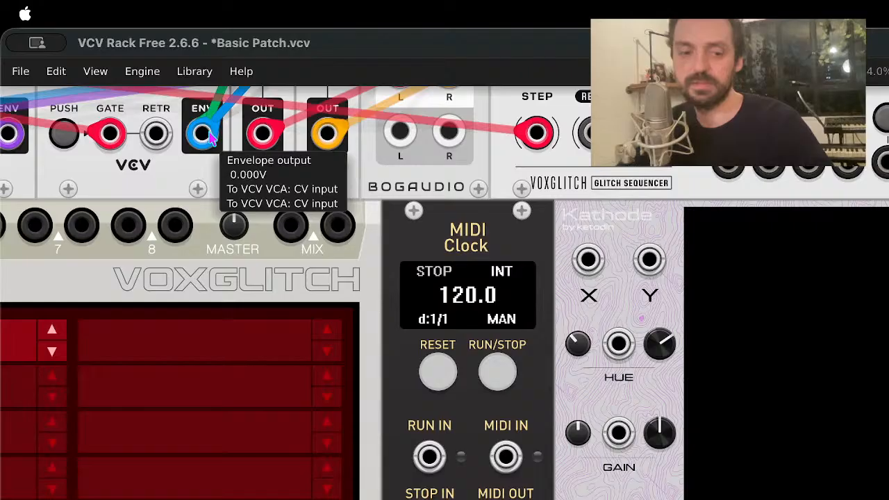
- Patch the second ADSR EG's envelope output into the Kathode's HUE CV input
{"action": "left_click_drag", "start_coordinate": [210, 139], "coordinate": [629, 339]}
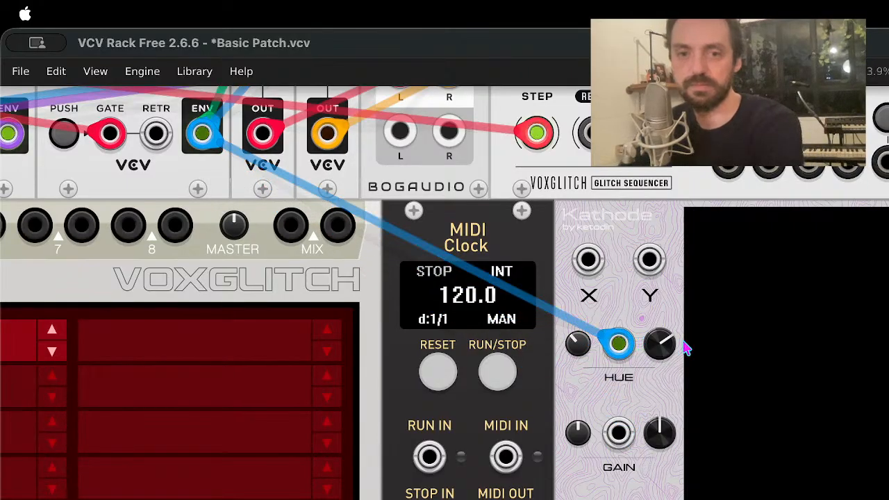
{"action": "scroll", "coordinate": [667, 427], "scroll_direction": "up", "scroll_amount": 2}
{"action": "scroll", "coordinate": [666, 426], "scroll_direction": "down", "scroll_amount": 5}
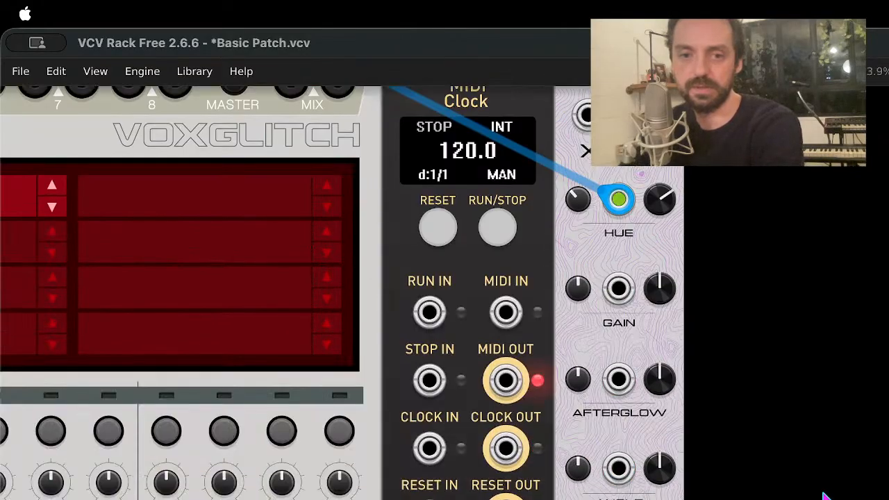
{"action": "scroll", "coordinate": [830, 492], "scroll_direction": "up", "scroll_amount": 2}
{"action": "scroll", "coordinate": [830, 491], "scroll_direction": "down", "scroll_amount": 1}
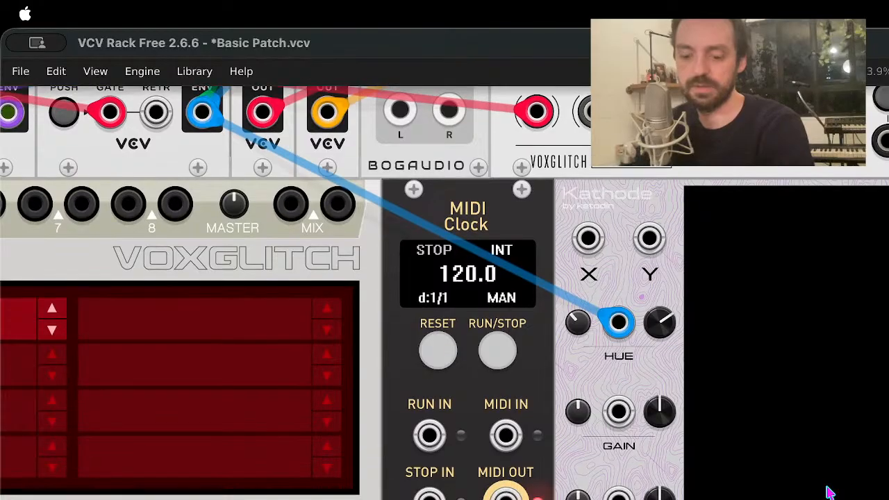
- Patch the second ADSR EG's envelope output into both the X and Y inputs of the Kathode
{"action": "scroll", "coordinate": [830, 492], "scroll_direction": "right", "scroll_amount": 5}
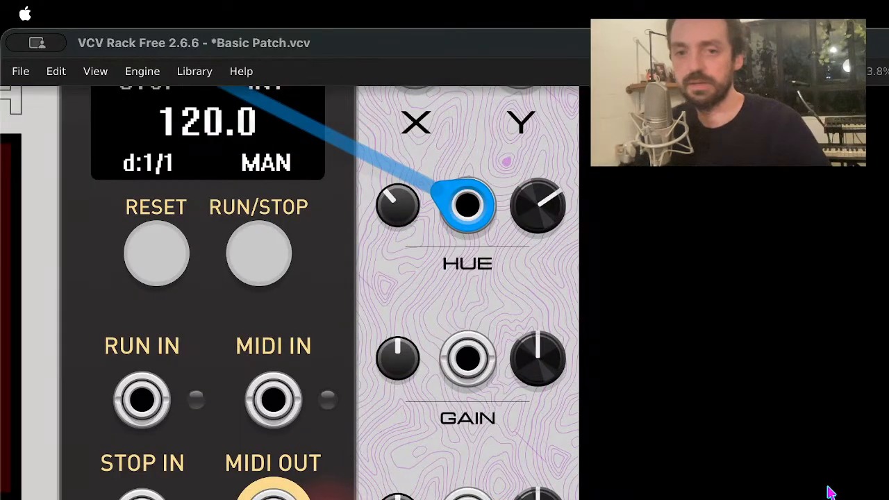
{"action": "scroll", "coordinate": [830, 491], "scroll_direction": "down", "scroll_amount": 3}
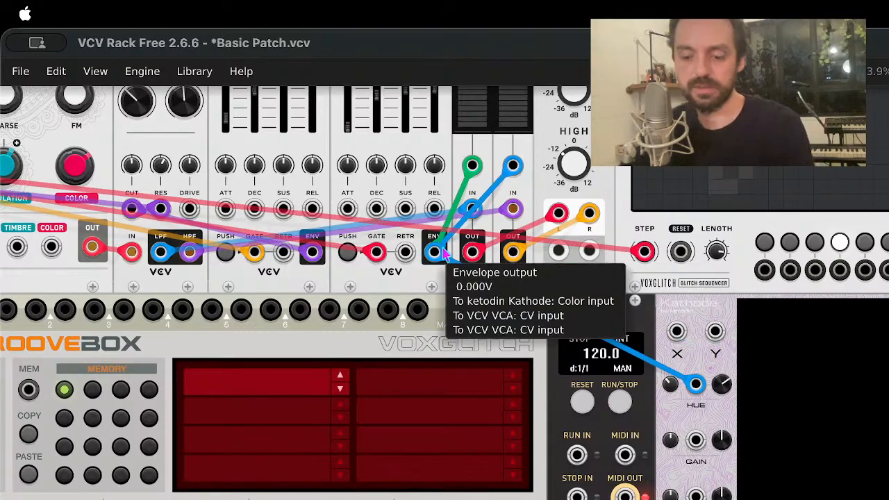
{"action": "left_click_drag", "start_coordinate": [434, 252], "coordinate": [677, 332]}
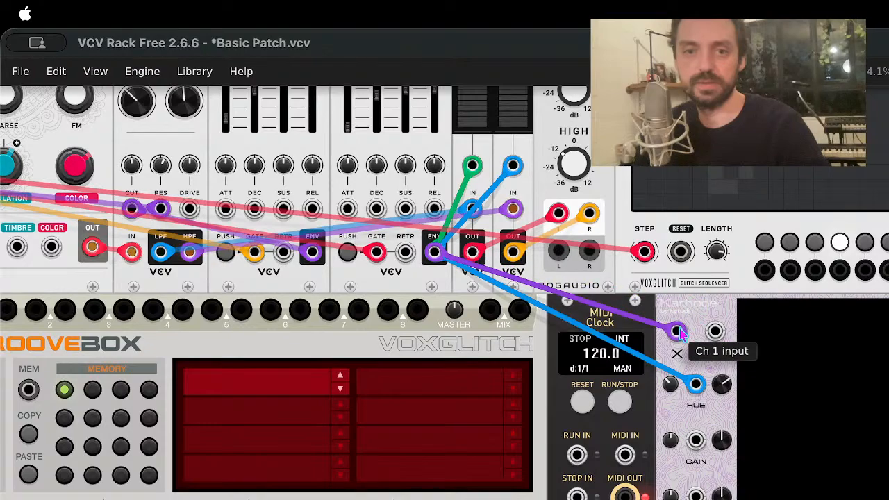
{"action": "left_click_drag", "start_coordinate": [434, 251], "coordinate": [717, 332]}
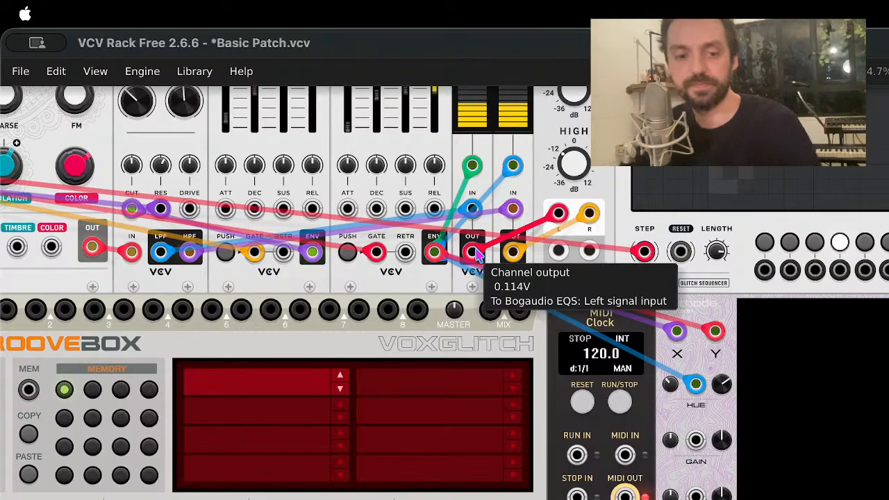
- Patch the first VCA's output into the Kathode's gain CV input and the second VCA's output into its afterglow and angle CV inputs
{"action": "left_click_drag", "start_coordinate": [483, 262], "coordinate": [696, 441]}
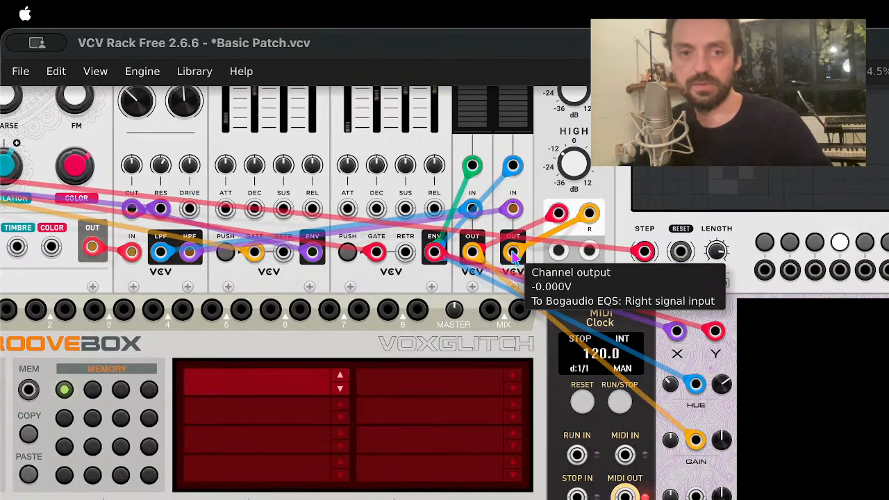
{"action": "left_click_drag", "start_coordinate": [512, 251], "coordinate": [696, 494]}
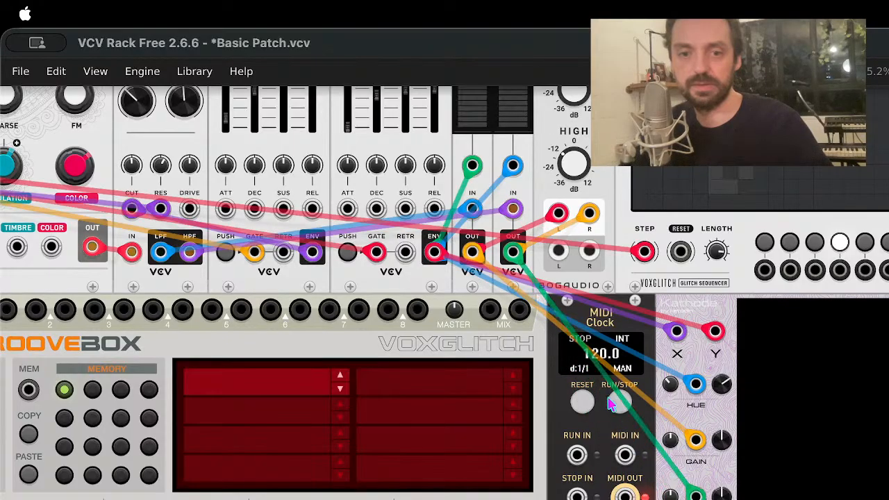
{"action": "left_click_drag", "start_coordinate": [520, 256], "coordinate": [650, 499]}
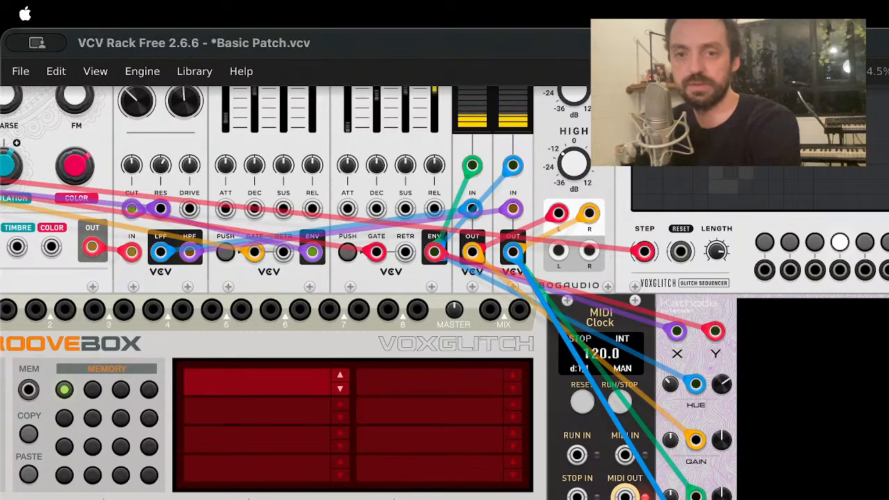
{"action": "scroll", "coordinate": [649, 497], "scroll_direction": "down", "scroll_amount": 2}
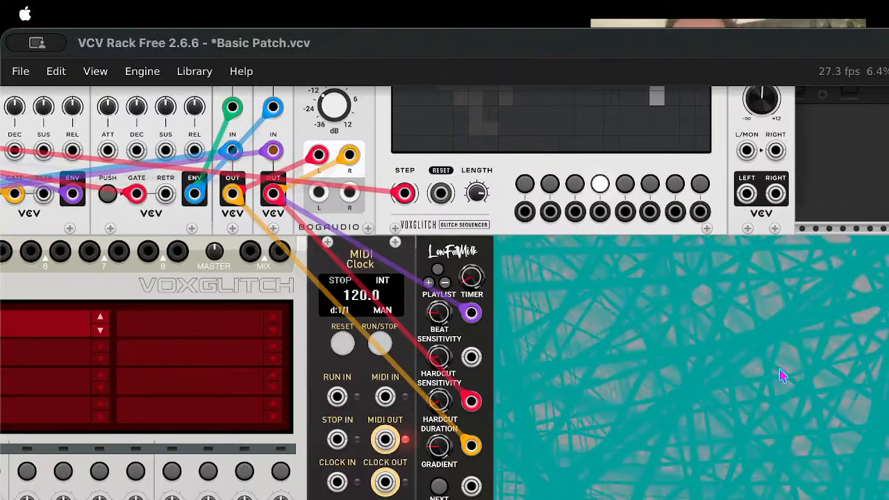
- Raise the LFMEmbedded visualizer's beat sensitivity and preset timer, and repatch its gradient cable into a lower input
{"action": "scroll", "coordinate": [783, 380], "scroll_direction": "up", "scroll_amount": 3}
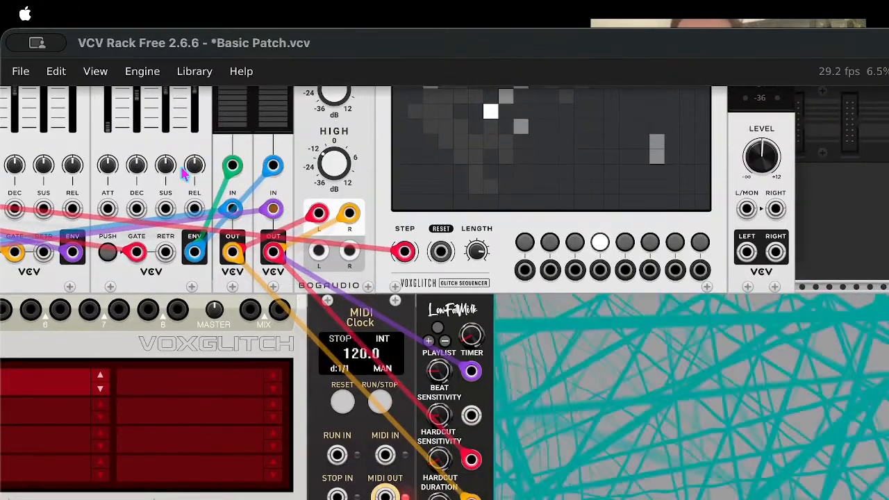
{"action": "scroll", "coordinate": [252, 200], "scroll_direction": "down", "scroll_amount": 1}
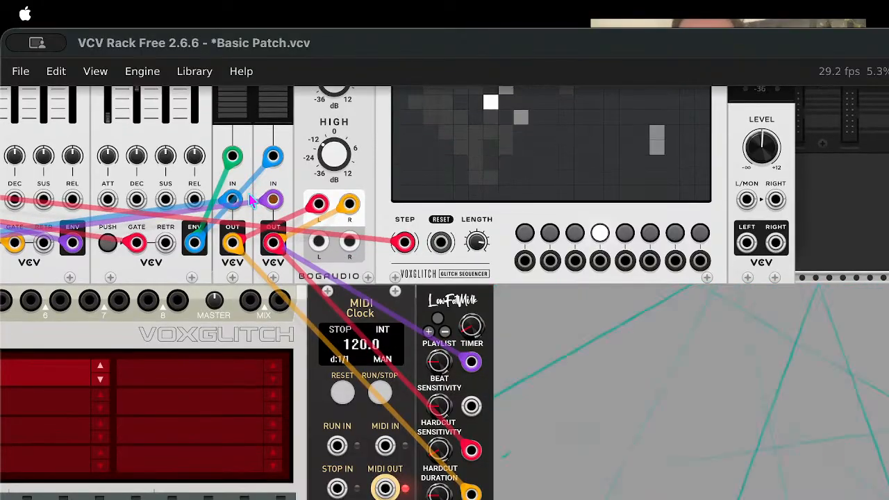
{"action": "scroll", "coordinate": [252, 200], "scroll_direction": "up", "scroll_amount": 8}
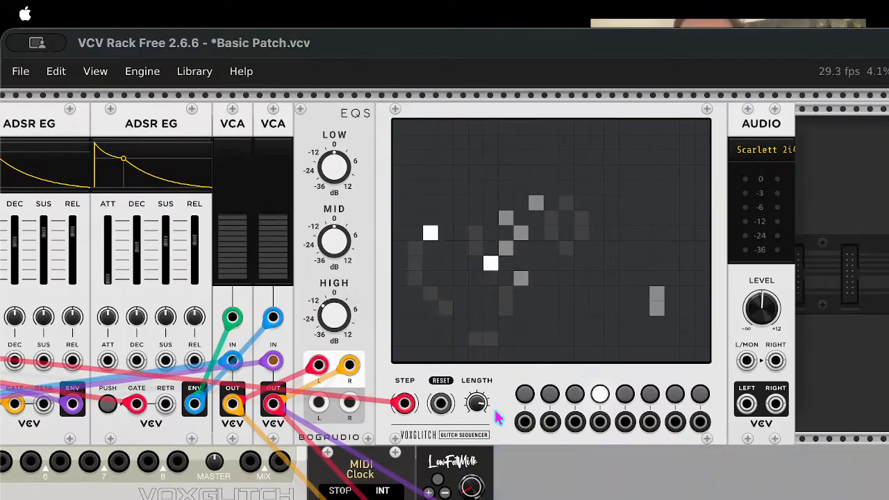
{"action": "scroll", "coordinate": [707, 453], "scroll_direction": "down", "scroll_amount": 6}
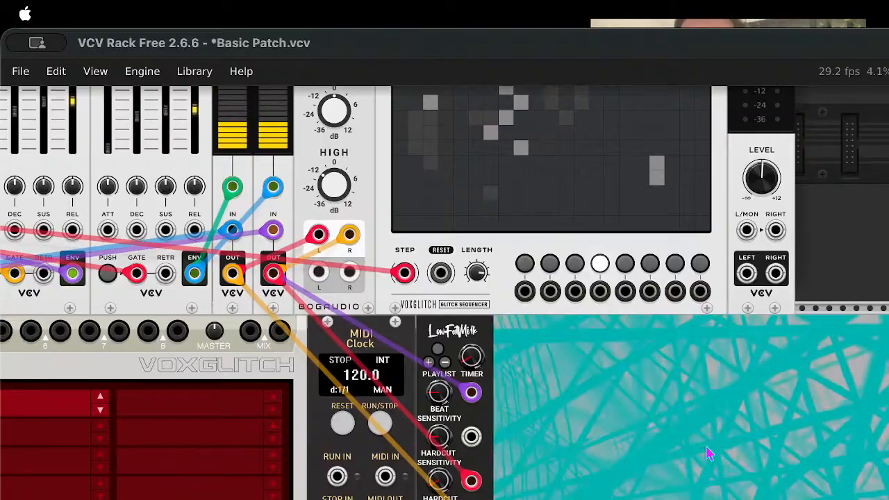
{"action": "scroll", "coordinate": [707, 453], "scroll_direction": "down", "scroll_amount": 4}
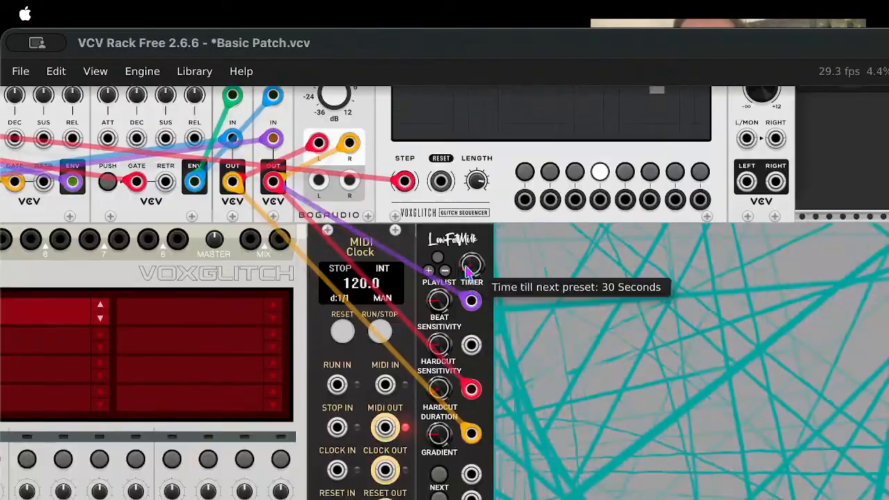
{"action": "left_click_drag", "start_coordinate": [468, 271], "coordinate": [439, 293]}
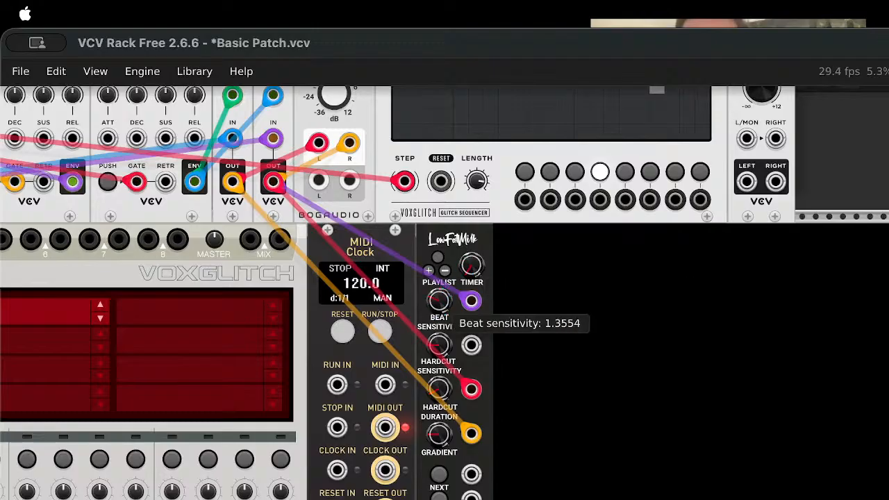
{"action": "left_click_drag", "start_coordinate": [472, 433], "coordinate": [471, 498]}
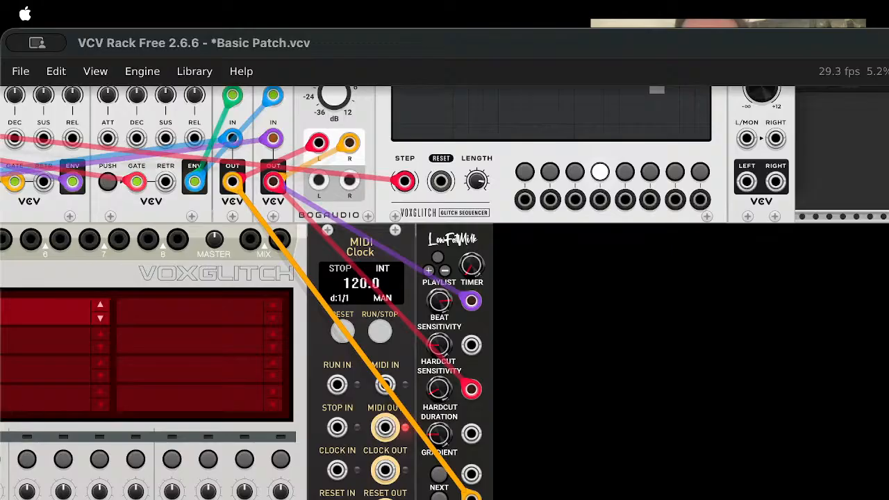
{"action": "left_click_drag", "start_coordinate": [473, 266], "coordinate": [473, 260]}
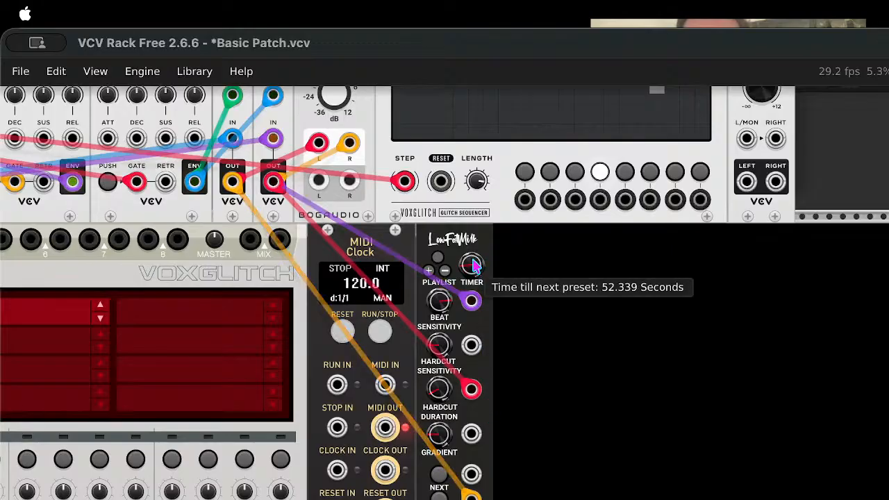
- Delete the LFMEmbedded visualizer and add the CyclicCA visual module from the module library directly beside the MIDI Clock
{"action": "key", "text": "BackSpace"}
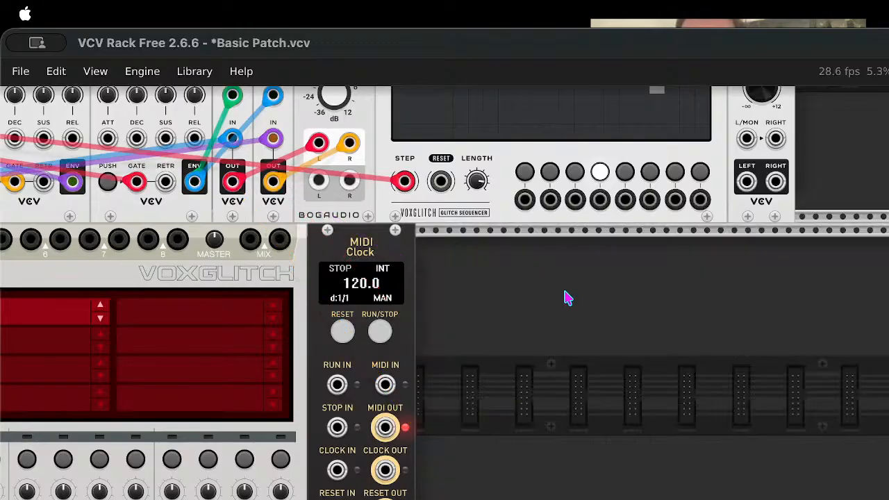
{"action": "right_click", "coordinate": [565, 292]}
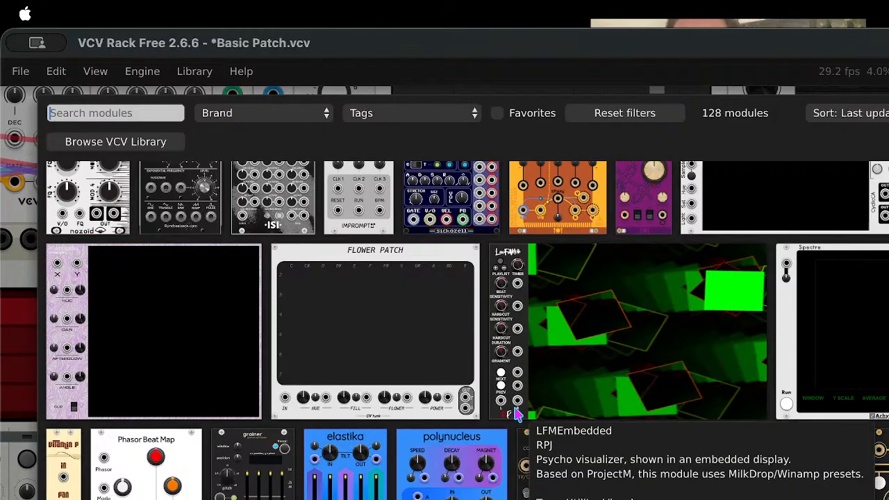
{"action": "scroll", "coordinate": [515, 414], "scroll_direction": "down", "scroll_amount": 10}
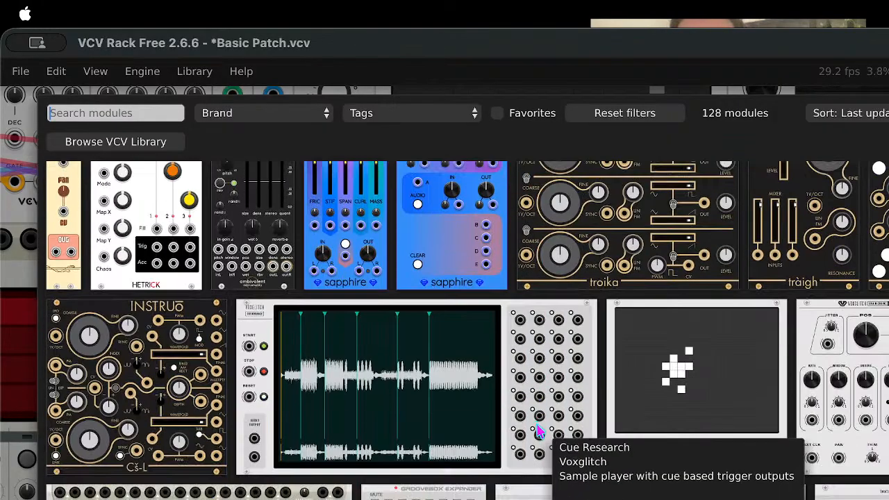
{"action": "scroll", "coordinate": [540, 432], "scroll_direction": "down", "scroll_amount": 10}
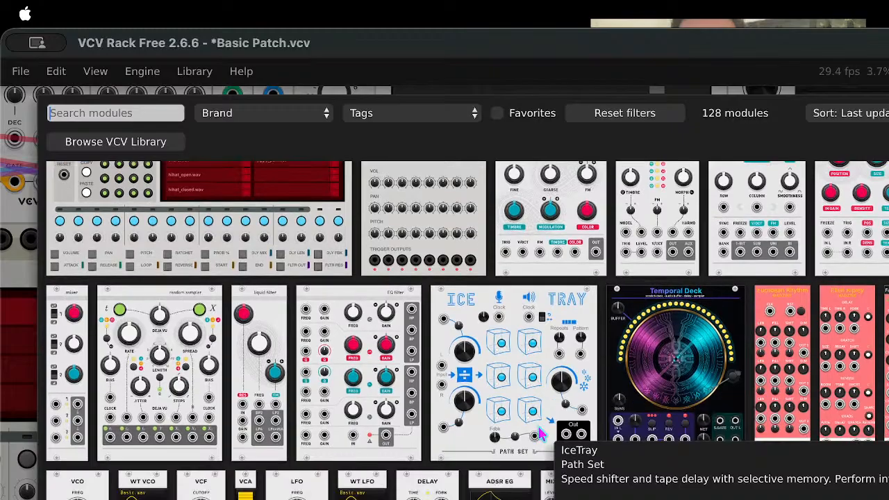
{"action": "scroll", "coordinate": [541, 434], "scroll_direction": "down", "scroll_amount": 10}
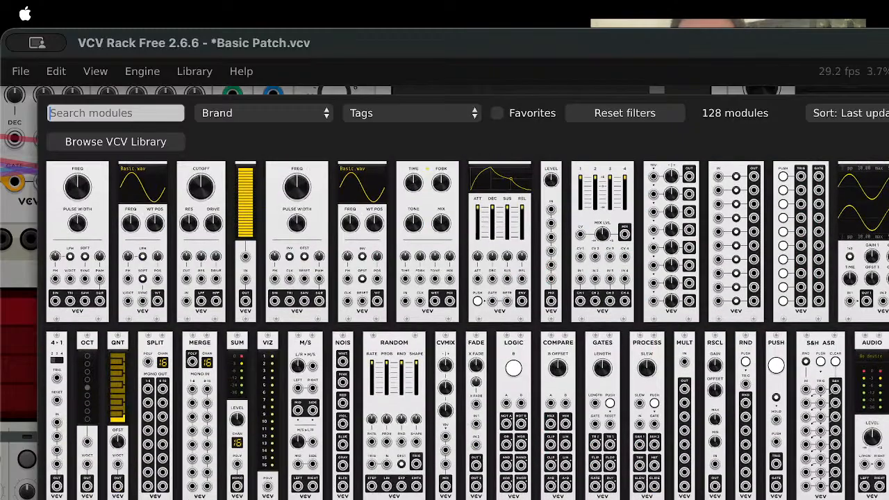
{"action": "scroll", "coordinate": [468, 330], "scroll_direction": "up", "scroll_amount": 10}
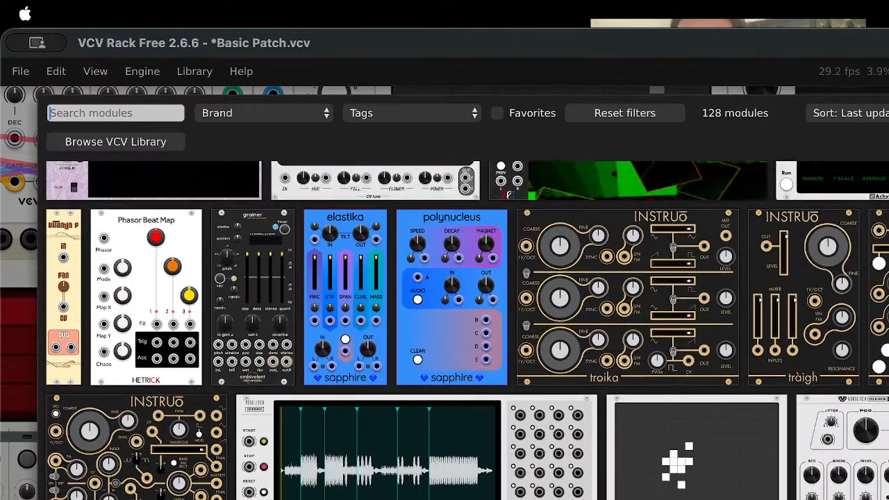
{"action": "scroll", "coordinate": [467, 330], "scroll_direction": "up", "scroll_amount": 10}
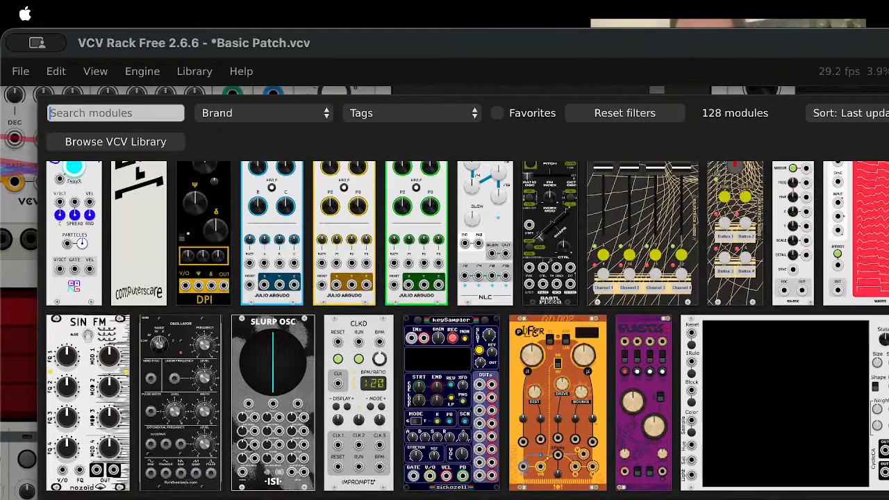
{"action": "left_click", "coordinate": [760, 396]}
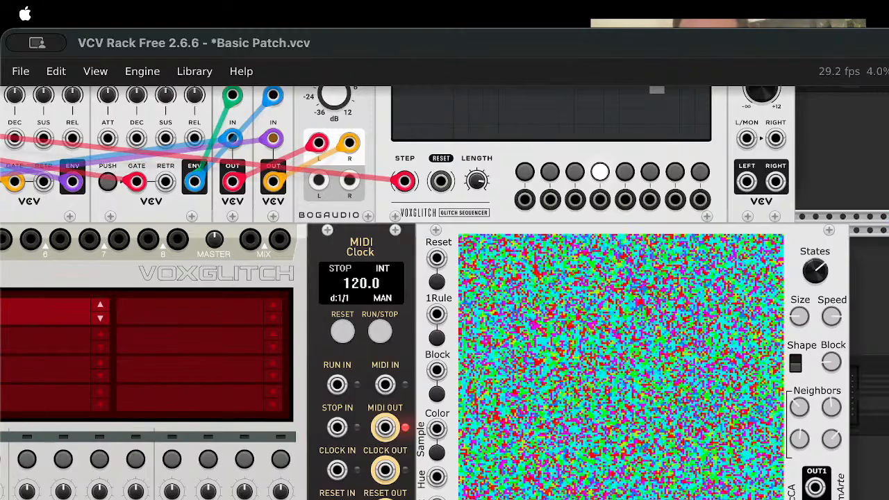
- Add the SLURP oscillator from the module library and patch the second ADSR EG's envelope output into its X Position Influence and another CV input
{"action": "key", "text": "Return"}
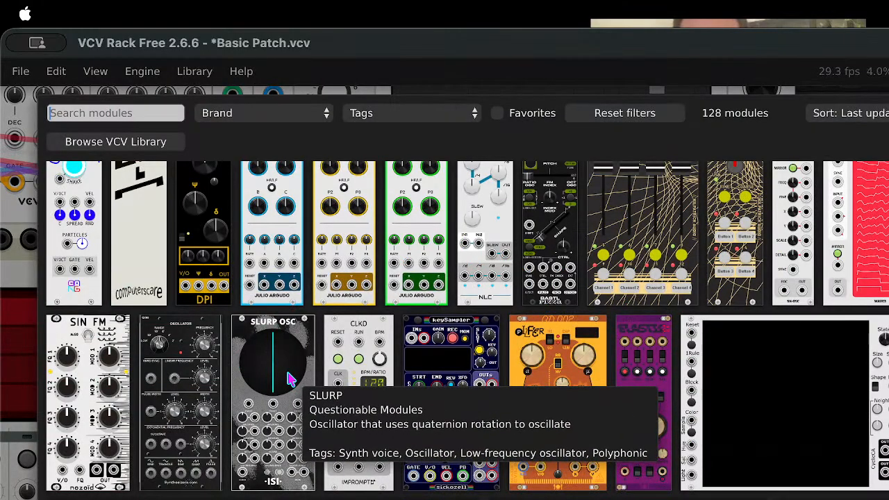
{"action": "key", "text": "Escape"}
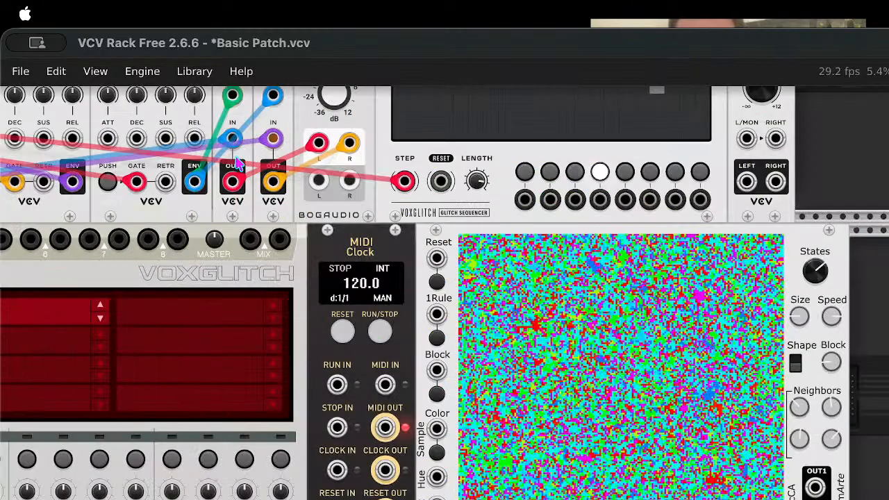
{"action": "left_click_drag", "start_coordinate": [195, 182], "coordinate": [888, 368]}
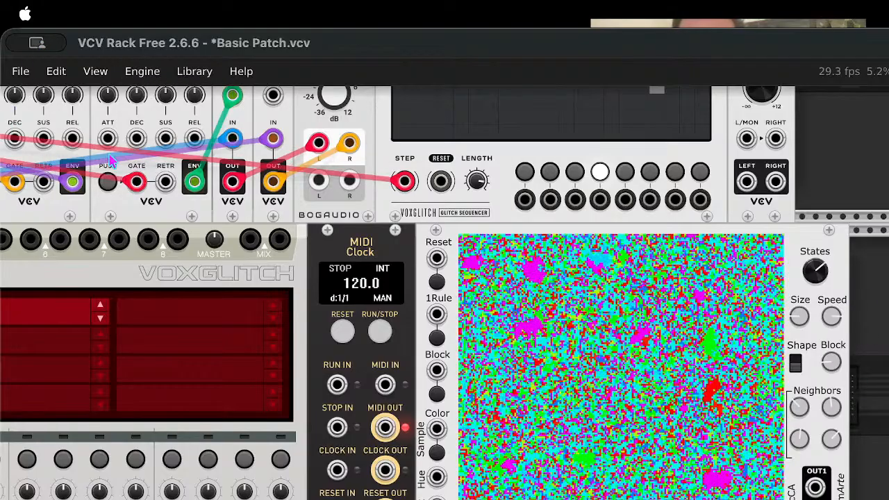
{"action": "left_click_drag", "start_coordinate": [195, 182], "coordinate": [887, 408]}
{"action": "left_click_drag", "start_coordinate": [195, 182], "coordinate": [888, 397]}
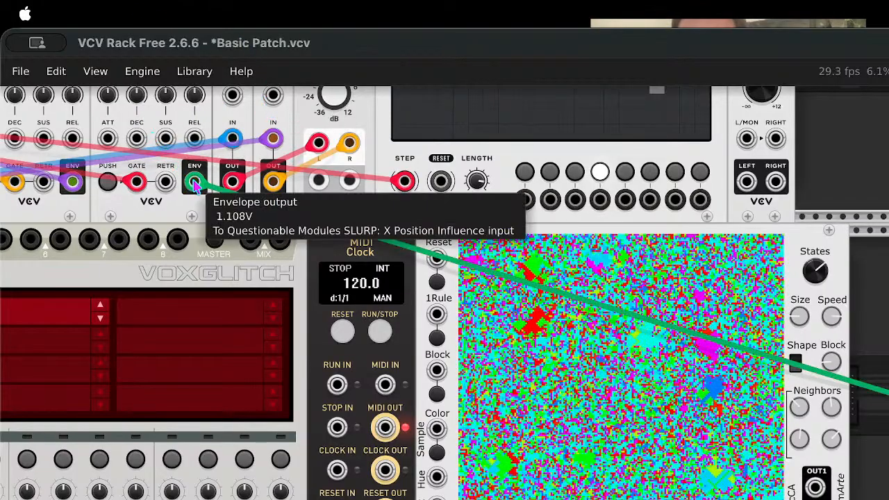
{"action": "left_click_drag", "start_coordinate": [196, 182], "coordinate": [699, 289]}
{"action": "left_click_drag", "start_coordinate": [884, 436], "coordinate": [888, 463]}
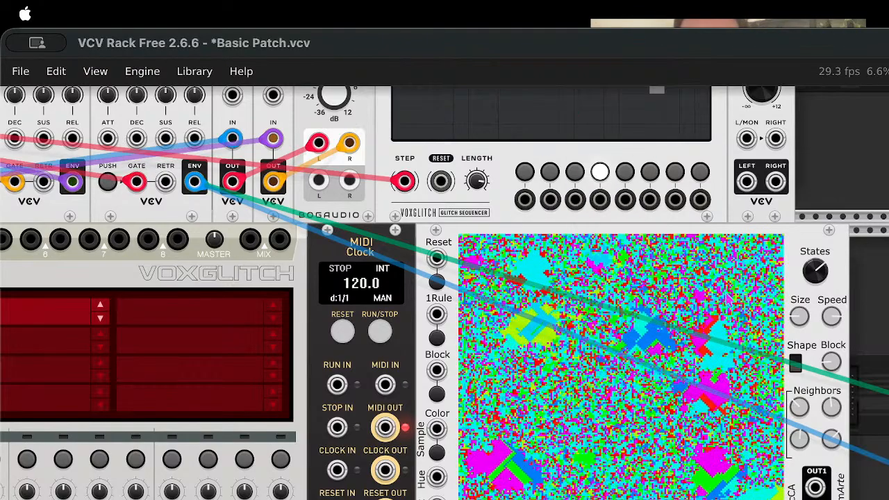
- Lower the CyclicCA's States, raise its Speed, and reroute the second ADSR EG's envelope output from the SLURP oscillator to the CyclicCA's Block input
{"action": "left_click_drag", "start_coordinate": [815, 271], "coordinate": [833, 305]}
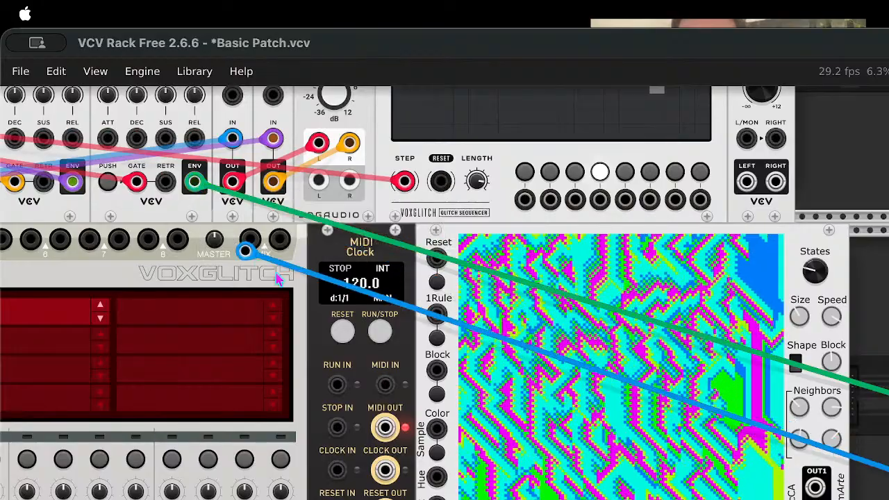
{"action": "left_click_drag", "start_coordinate": [194, 181], "coordinate": [879, 481]}
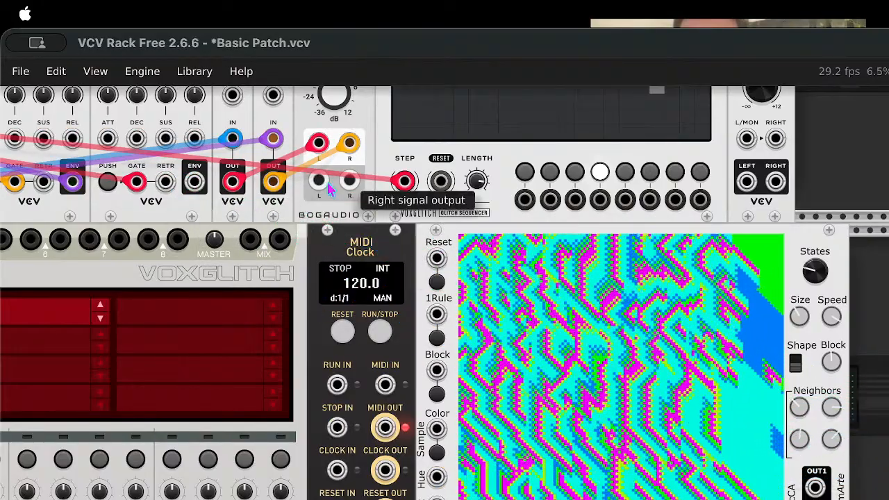
{"action": "left_click_drag", "start_coordinate": [194, 181], "coordinate": [814, 485]}
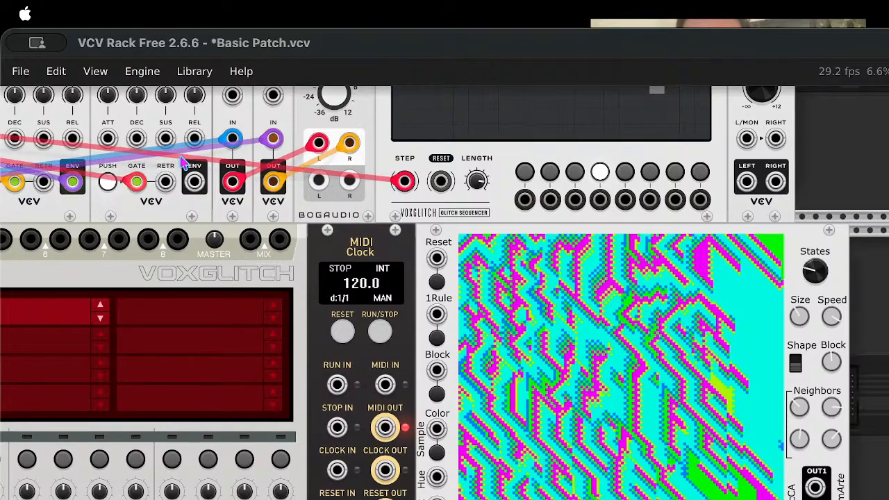
{"action": "left_click_drag", "start_coordinate": [195, 181], "coordinate": [436, 371]}
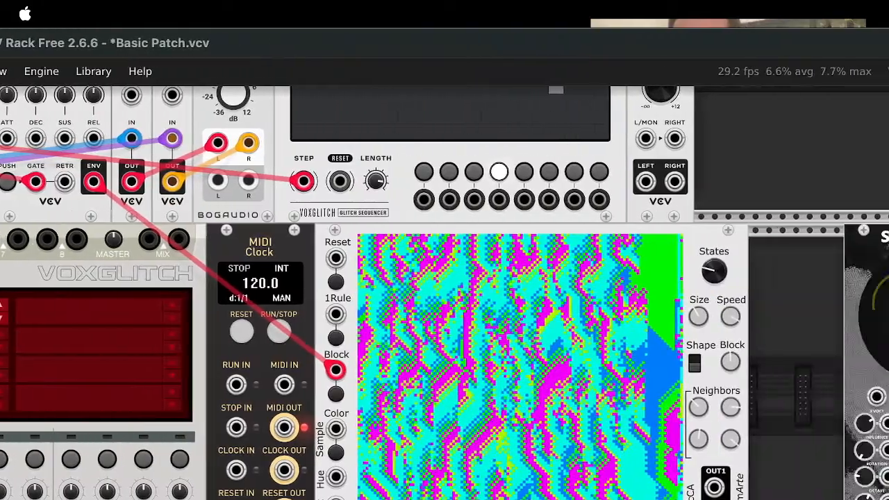
- Adjust the SLURP oscillator's octave and rotation knobs for the X and Y axes
{"action": "scroll", "coordinate": [677, 435], "scroll_direction": "right", "scroll_amount": 10}
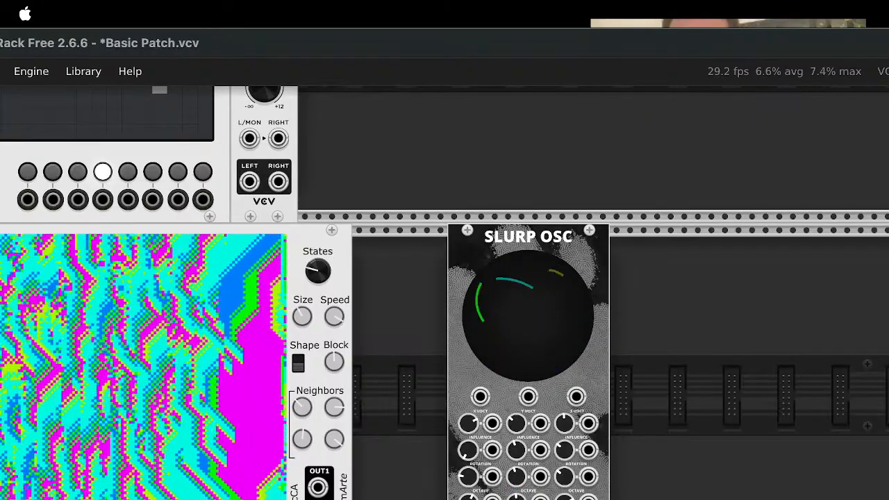
{"action": "left_click_drag", "start_coordinate": [517, 476], "coordinate": [516, 464]}
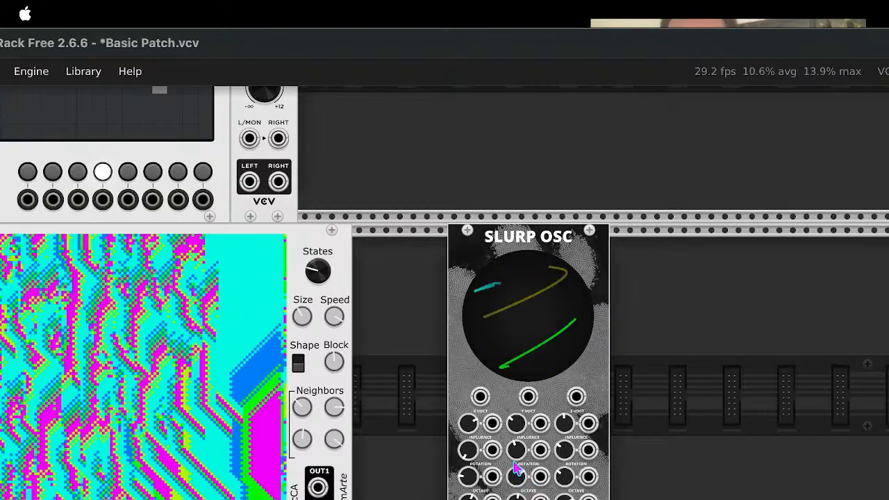
{"action": "left_click_drag", "start_coordinate": [468, 475], "coordinate": [468, 451]}
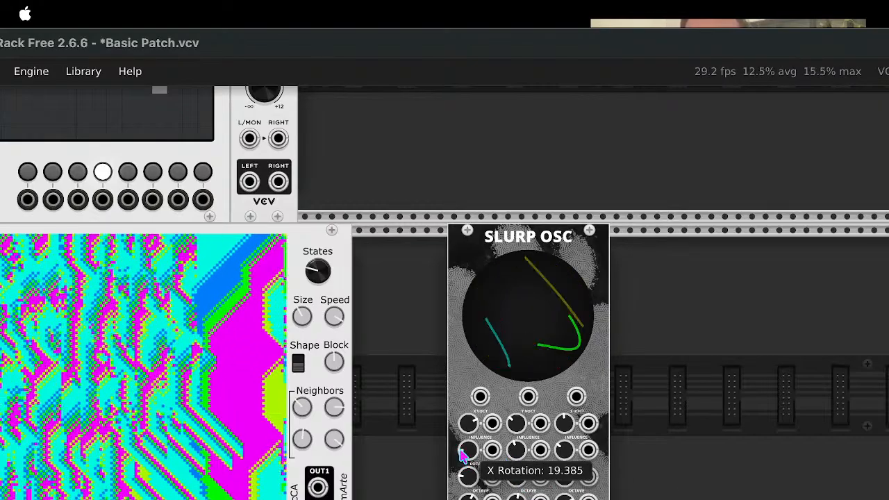